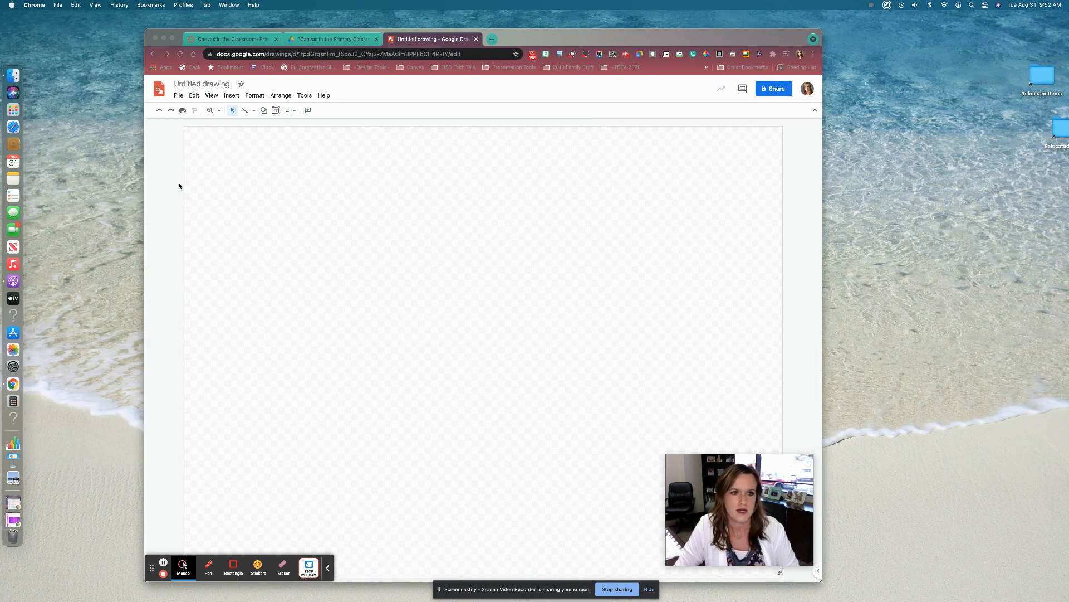
Rename the untitled drawing as "Reading Choice Board"
click(205, 83)
click(206, 83)
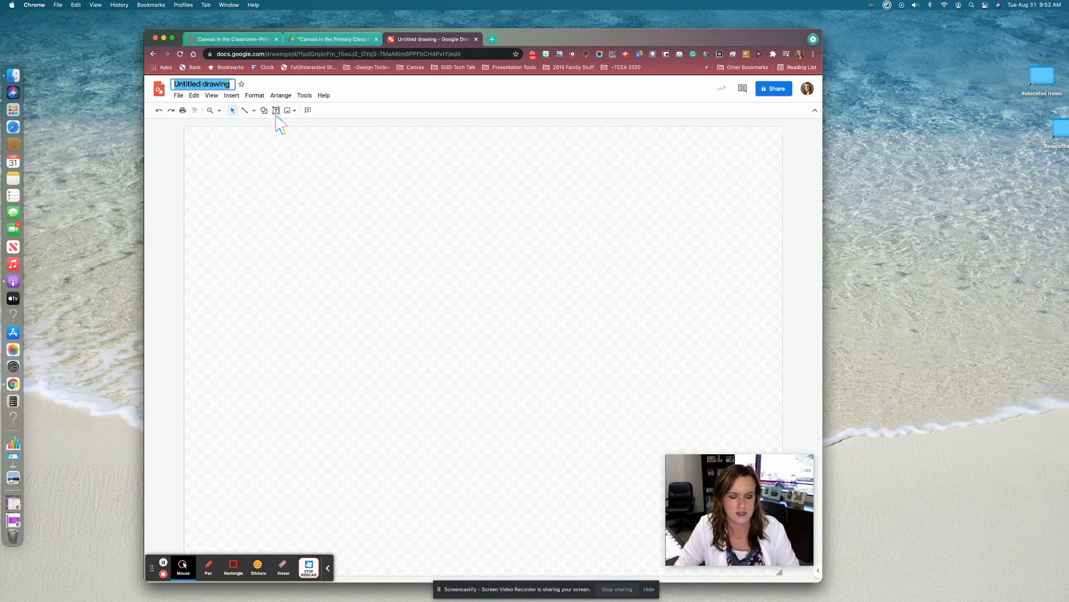
text(REadi)
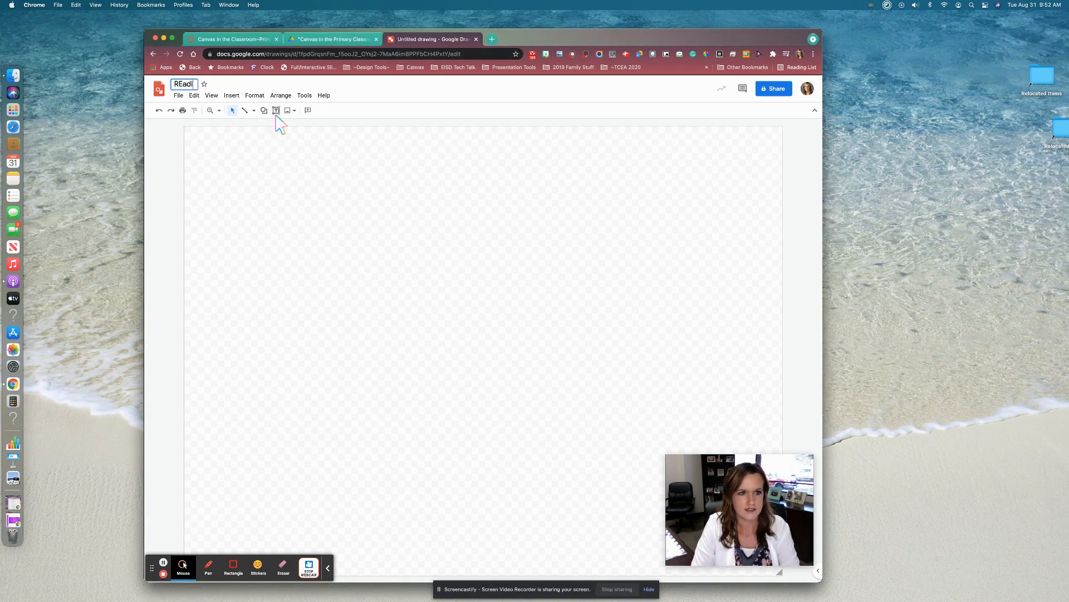
key(BackSpace)
text(eading Cho)
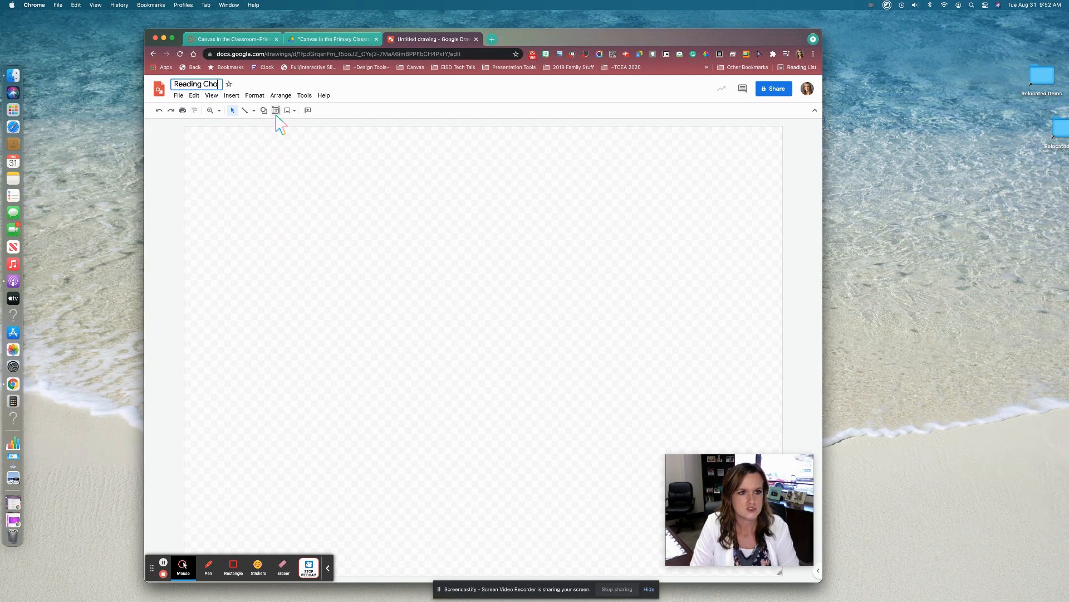
text(ice Board)
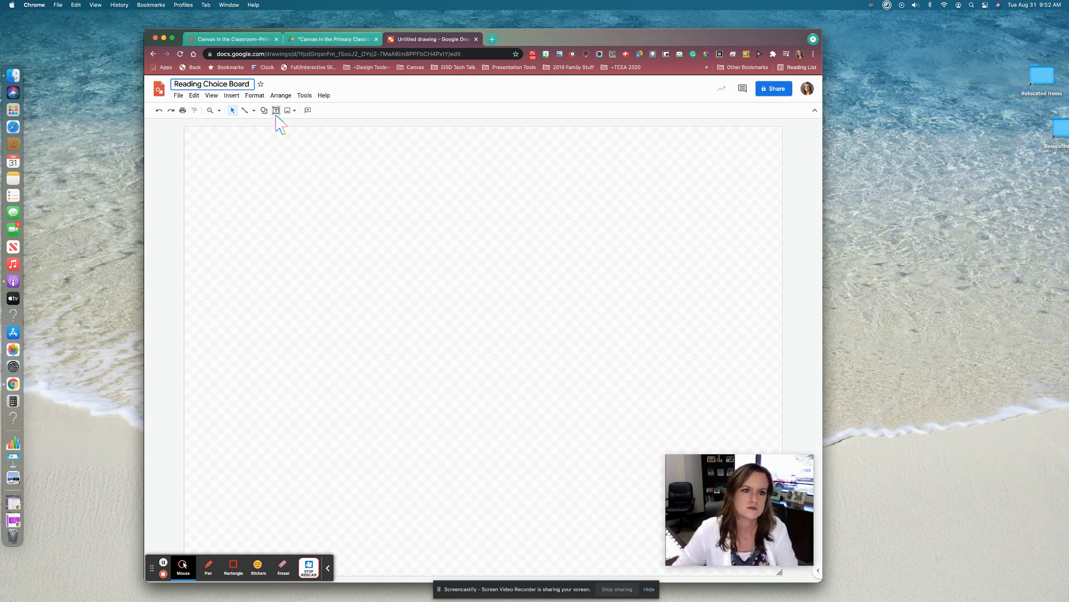
click(259, 209)
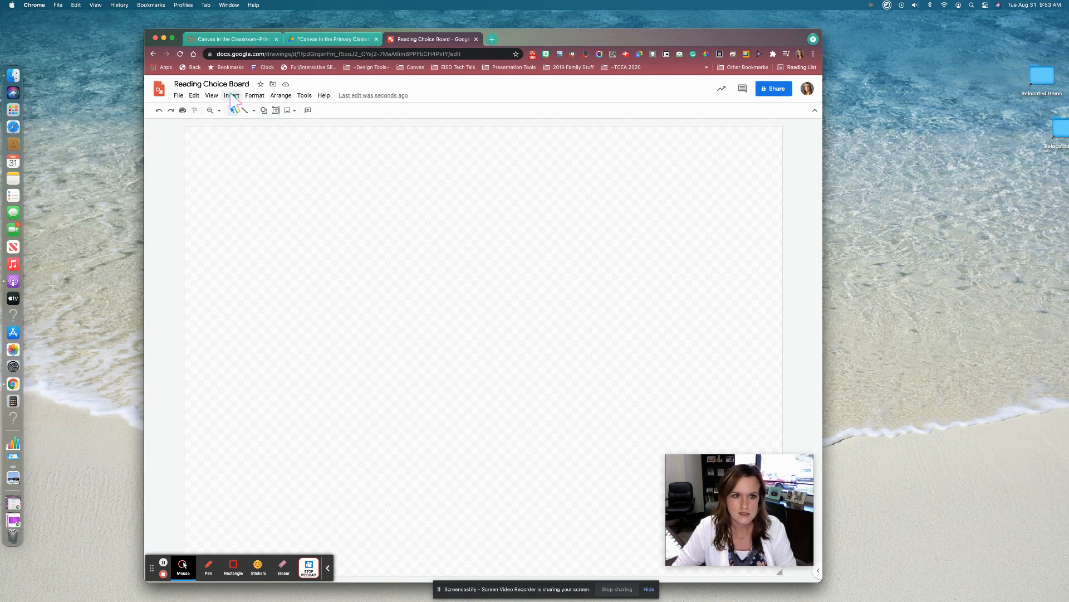
Insert a table with three columns and two rows and enlarge it to span most of the canvas width
click(232, 95)
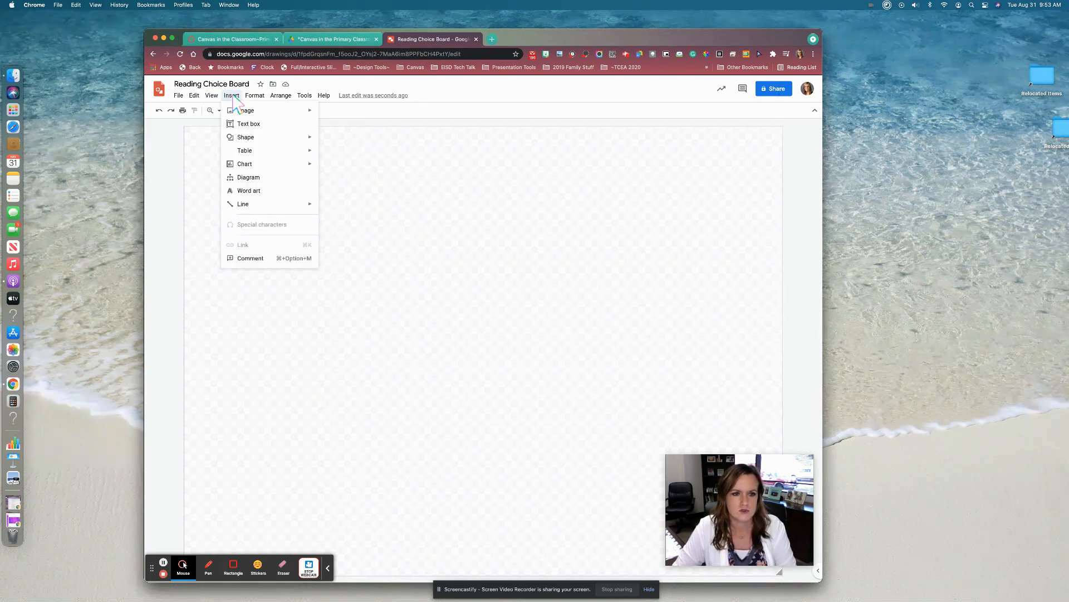
mouse_move(267, 150)
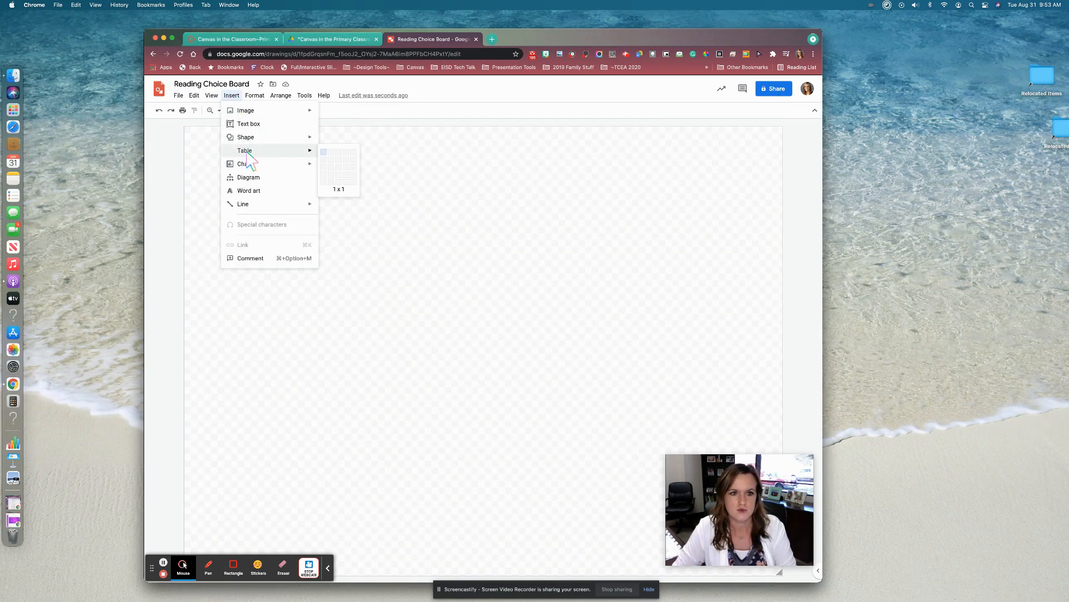
click(339, 160)
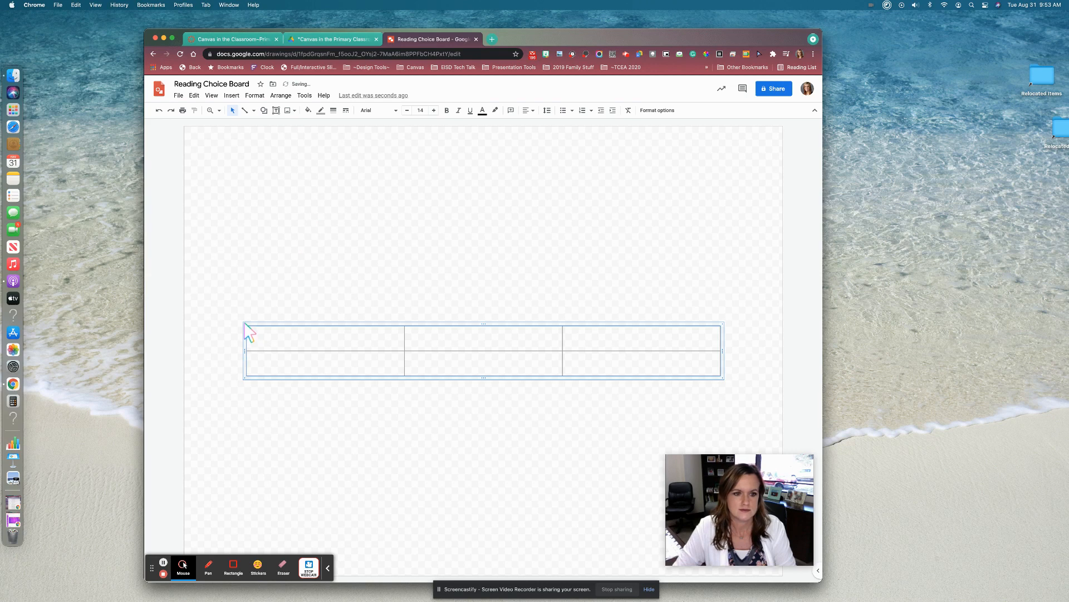
drag(245, 323, 212, 202)
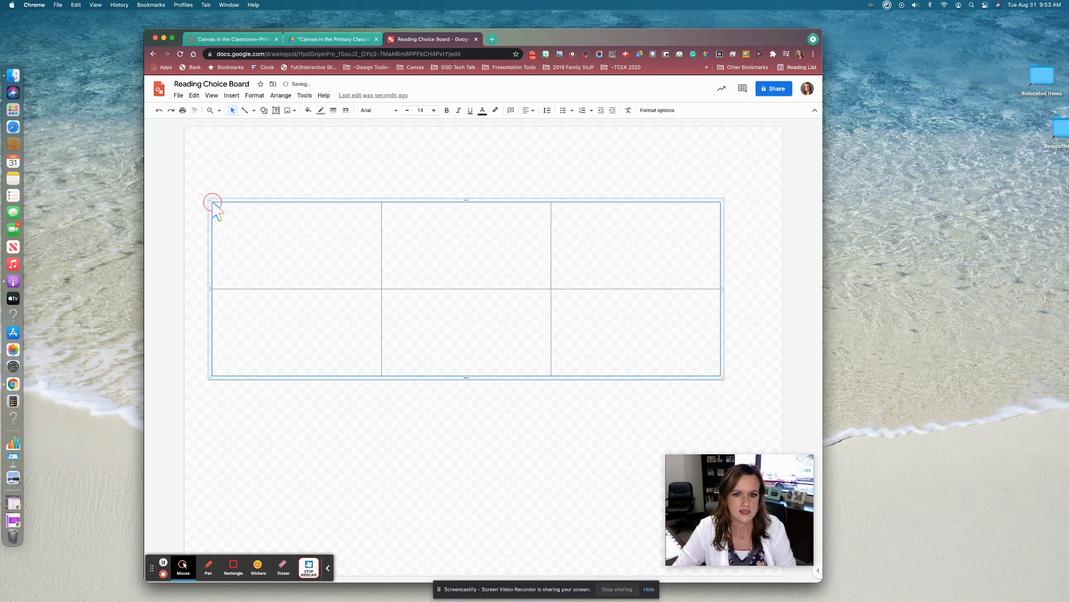
drag(723, 378, 749, 482)
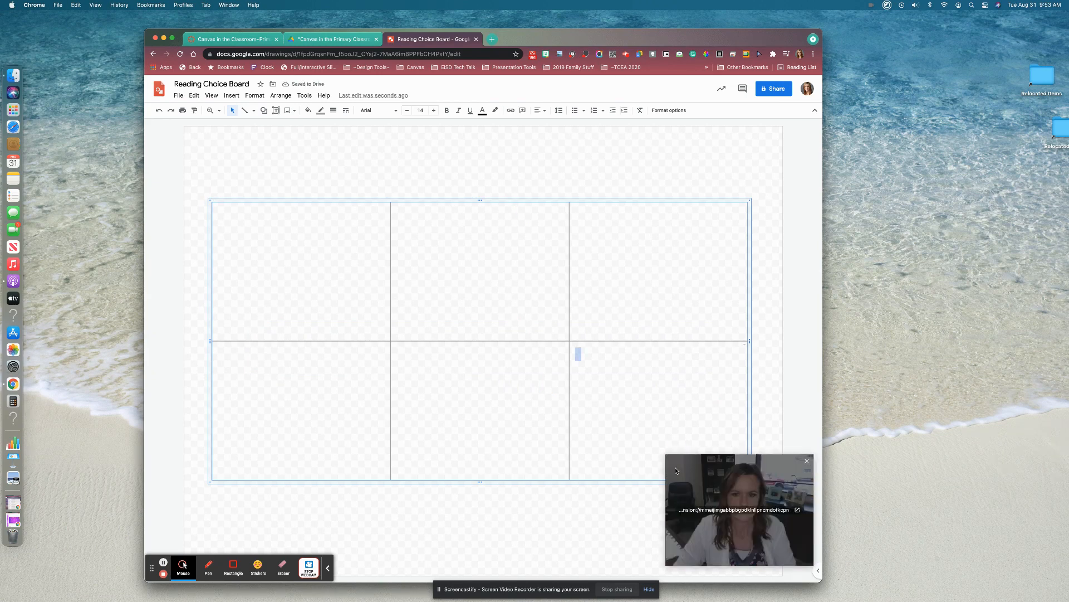
Move the table slightly down the canvas to leave more room for a title above it
drag(667, 456, 699, 494)
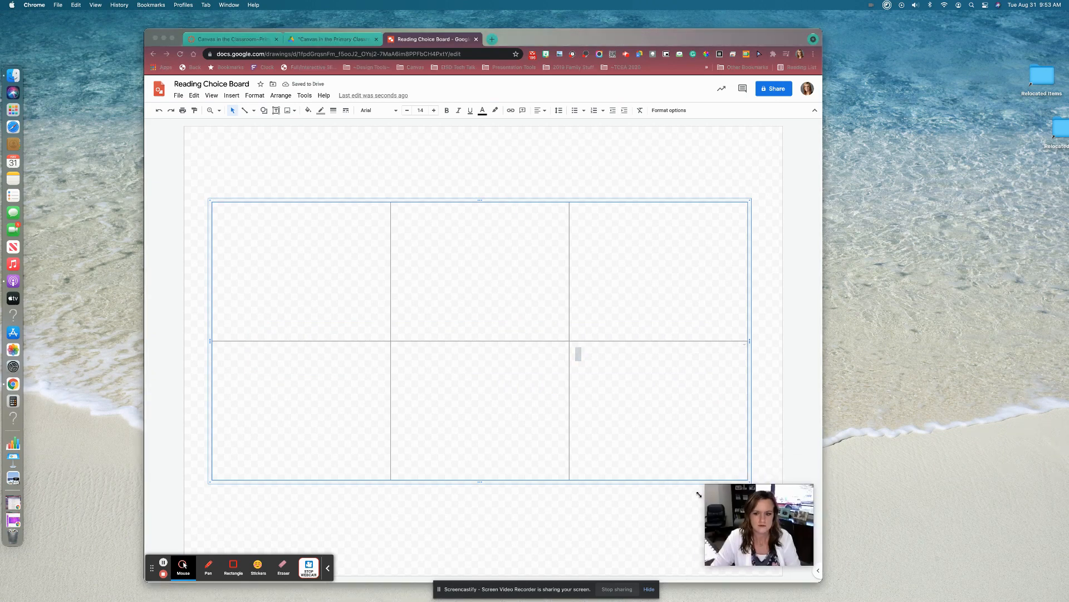
click(312, 203)
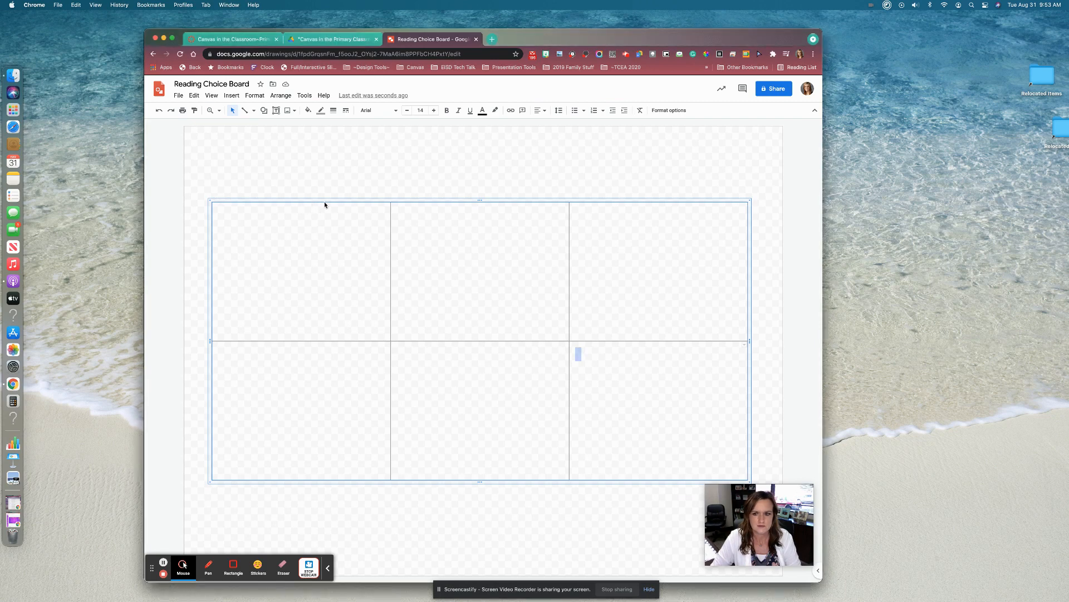
drag(408, 210, 408, 221)
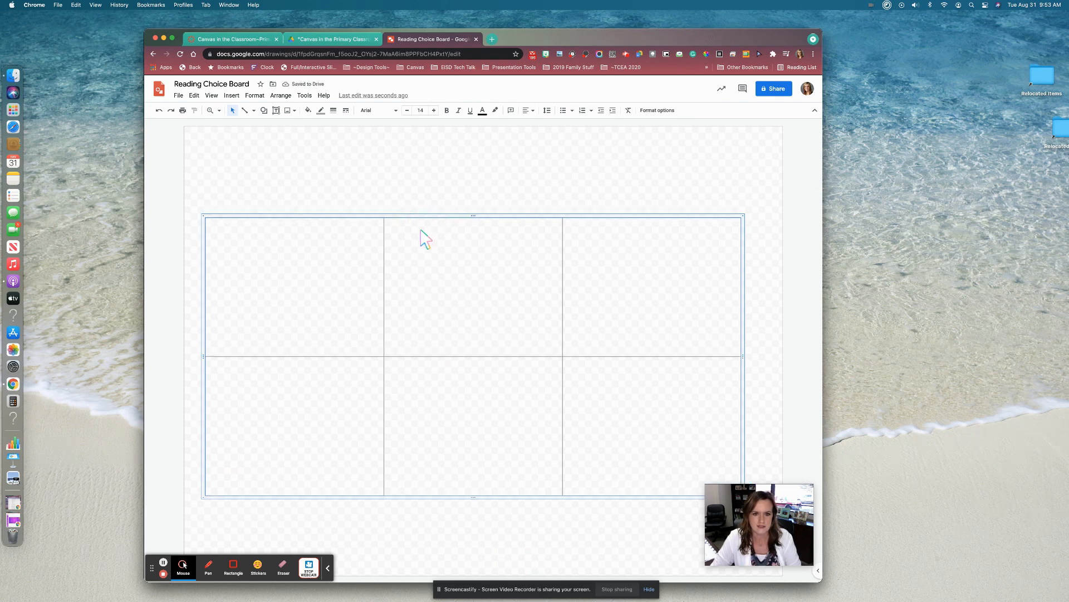
drag(427, 215, 429, 225)
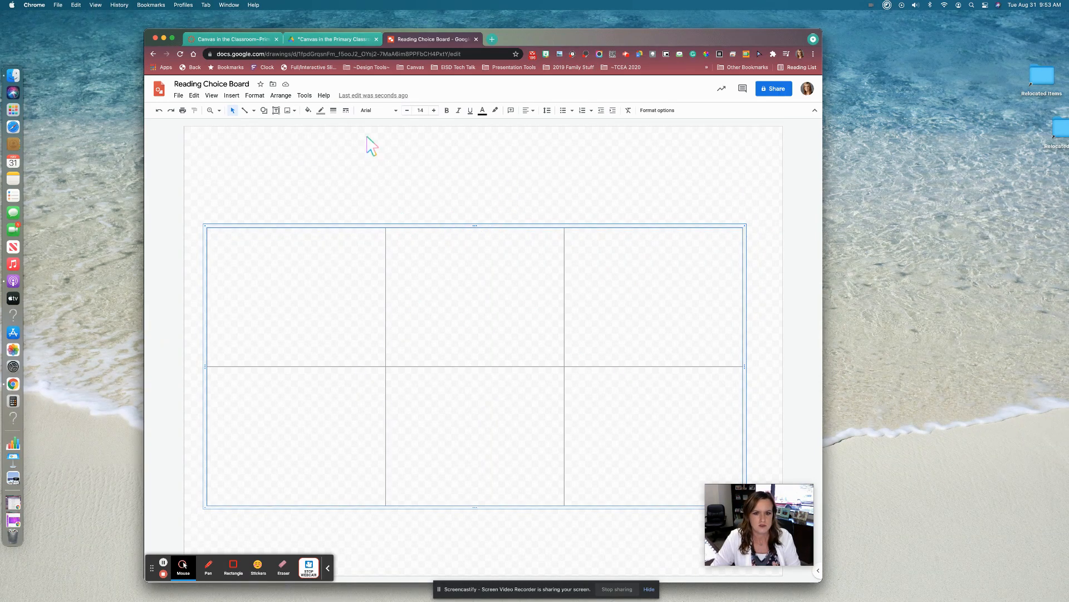
Add word art reading "Guided Reading Choice Board", narrow it and centre it above the table
click(232, 95)
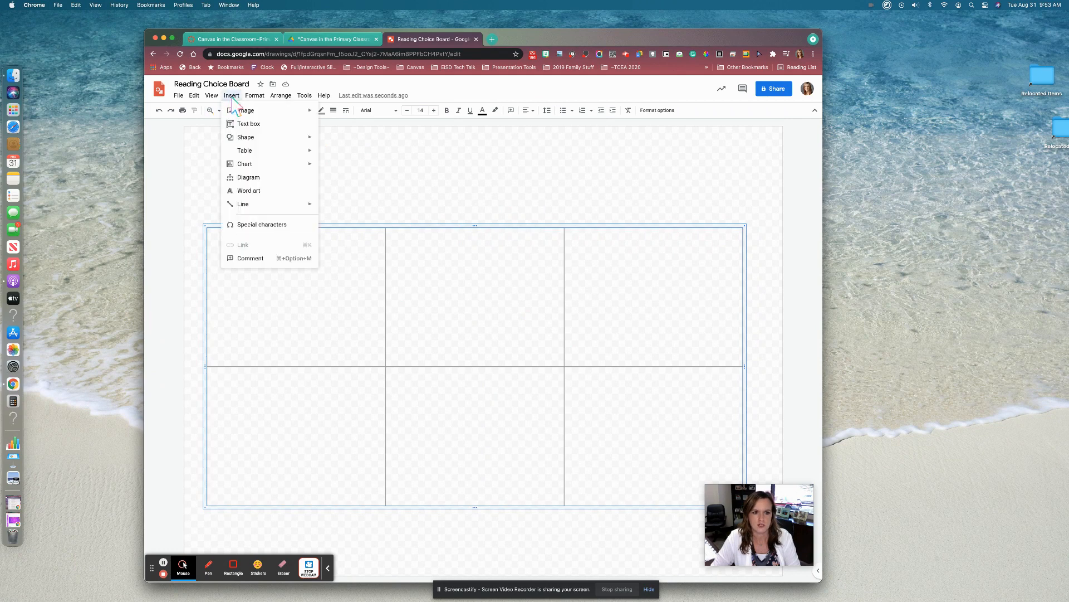
click(249, 191)
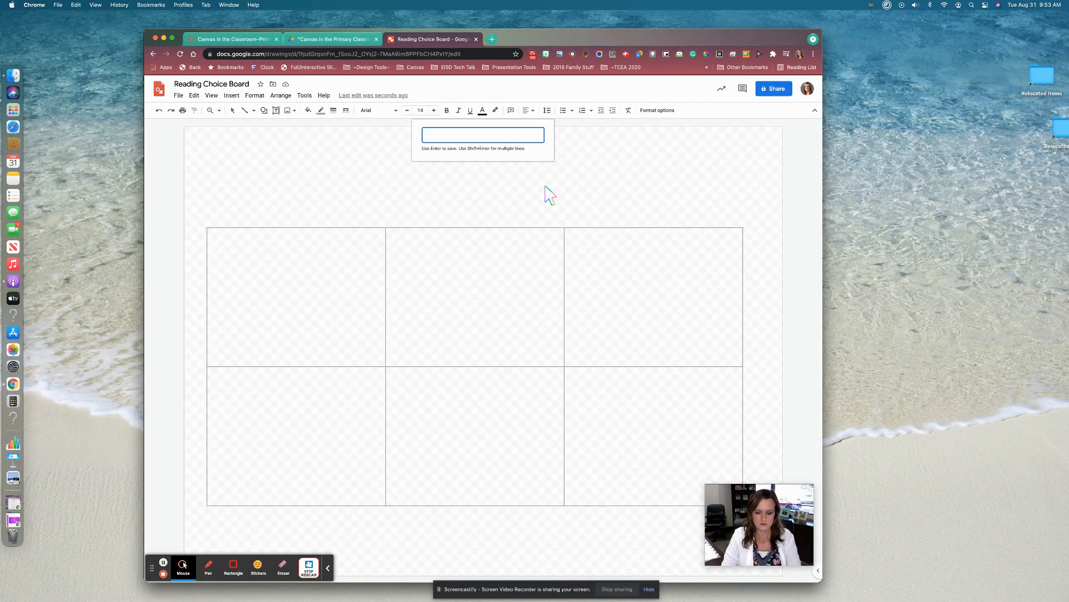
text(Guided Reading Choice Board)
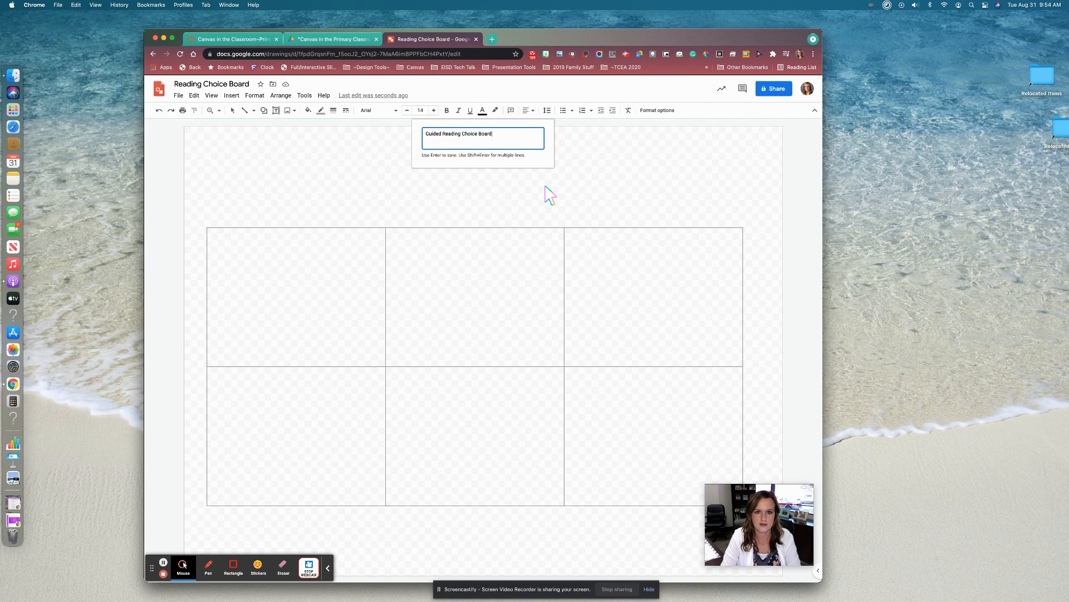
key(Return)
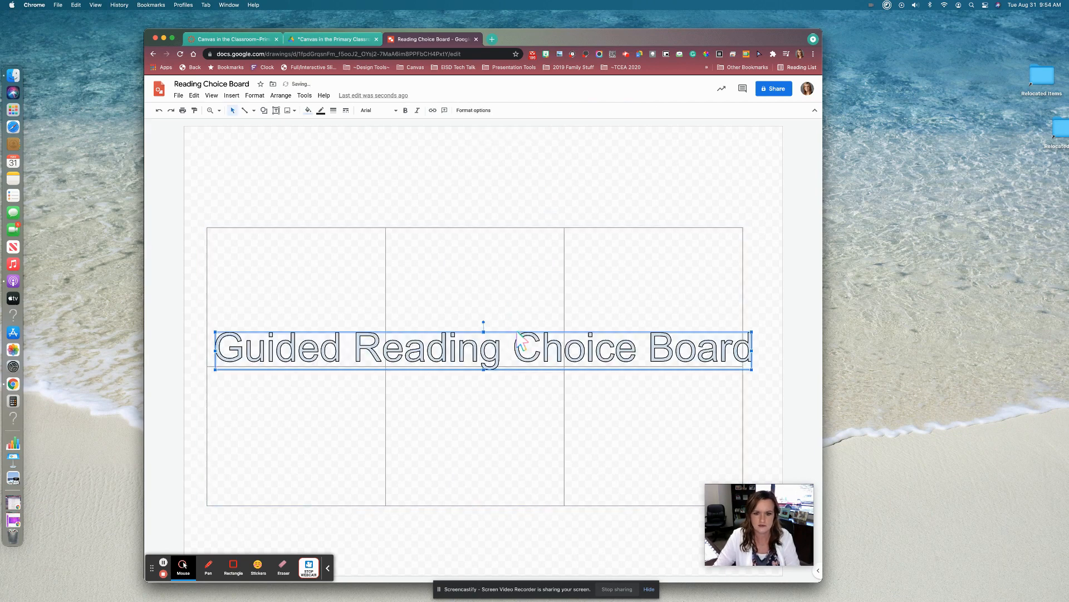
drag(521, 340, 513, 158)
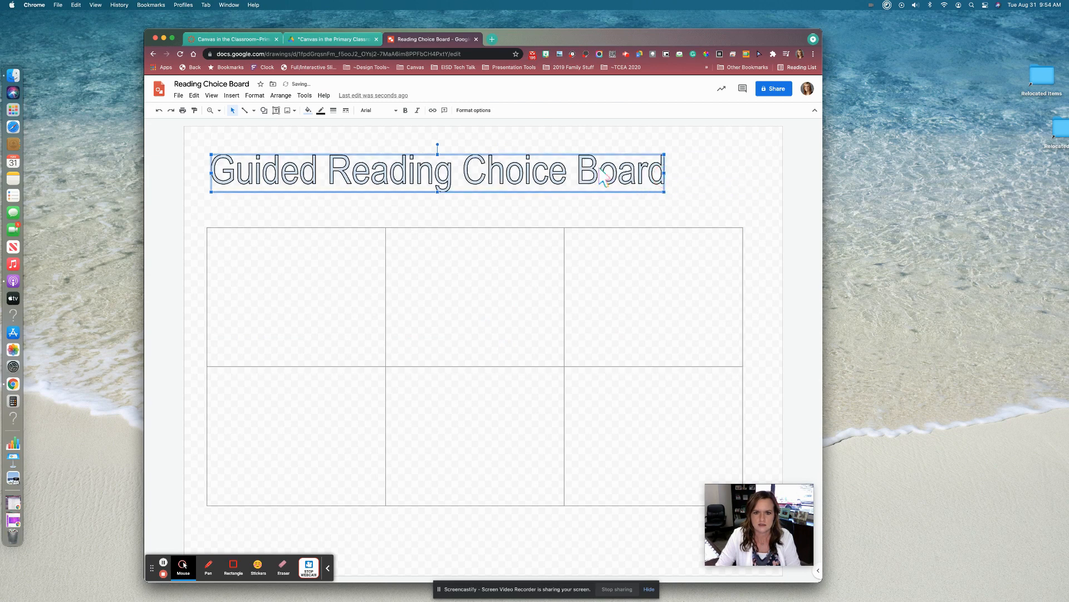
drag(502, 156, 543, 152)
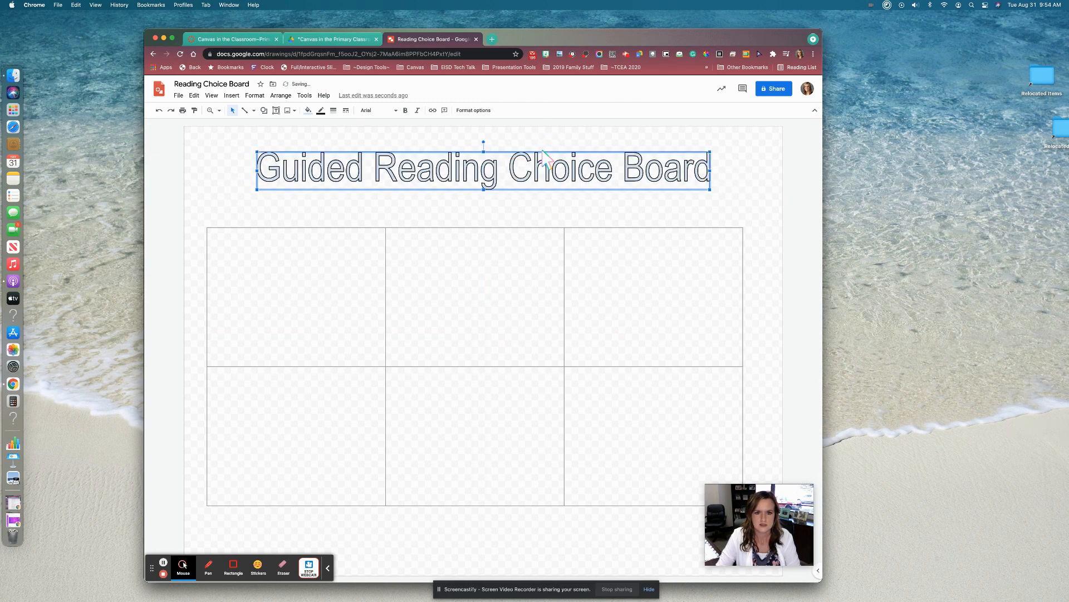
Change the word art title's font to McLaren and keep it centred above the table
click(376, 111)
click(384, 160)
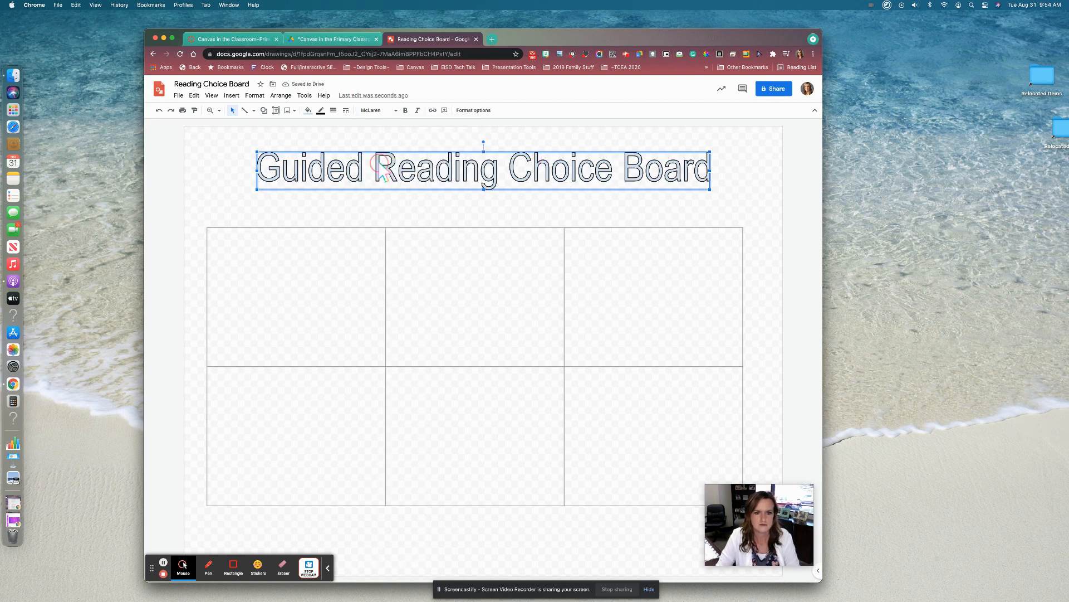
drag(467, 156, 438, 153)
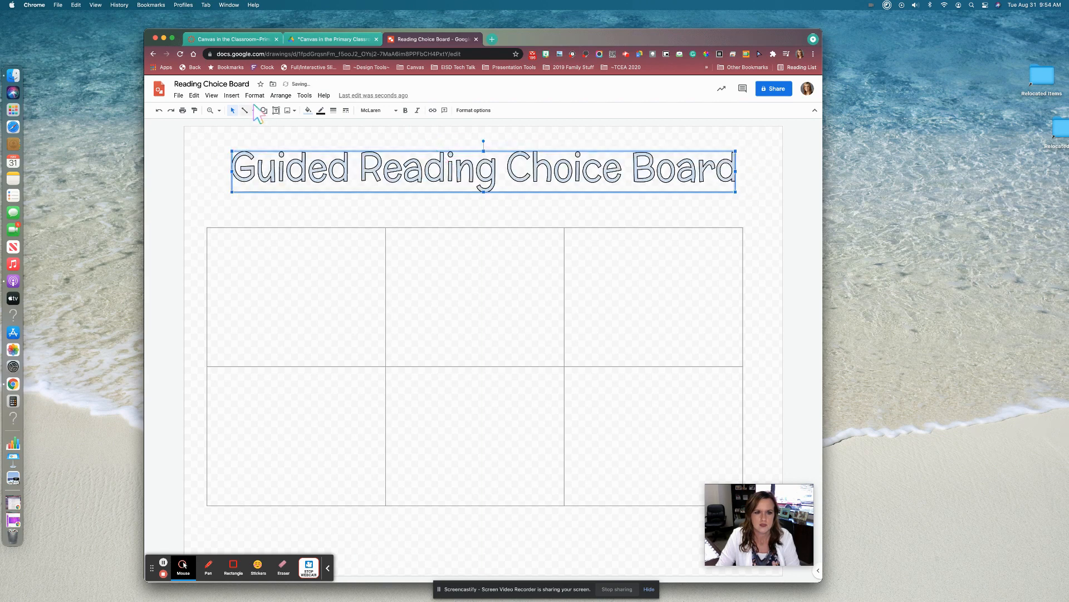
Fill the title with a light magenta and colour its outline light yellow 1
click(308, 110)
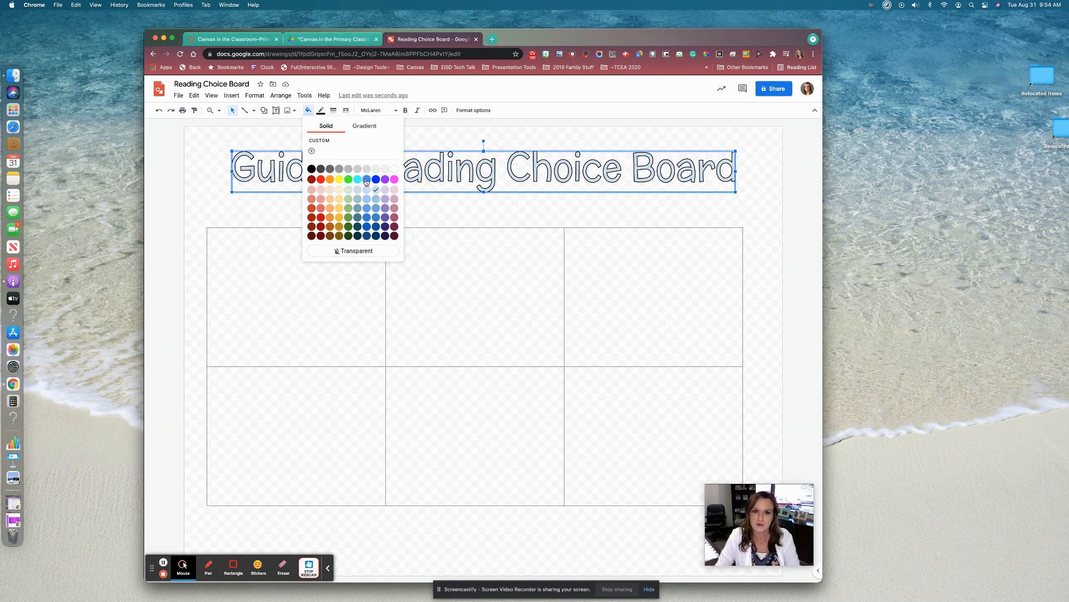
click(395, 208)
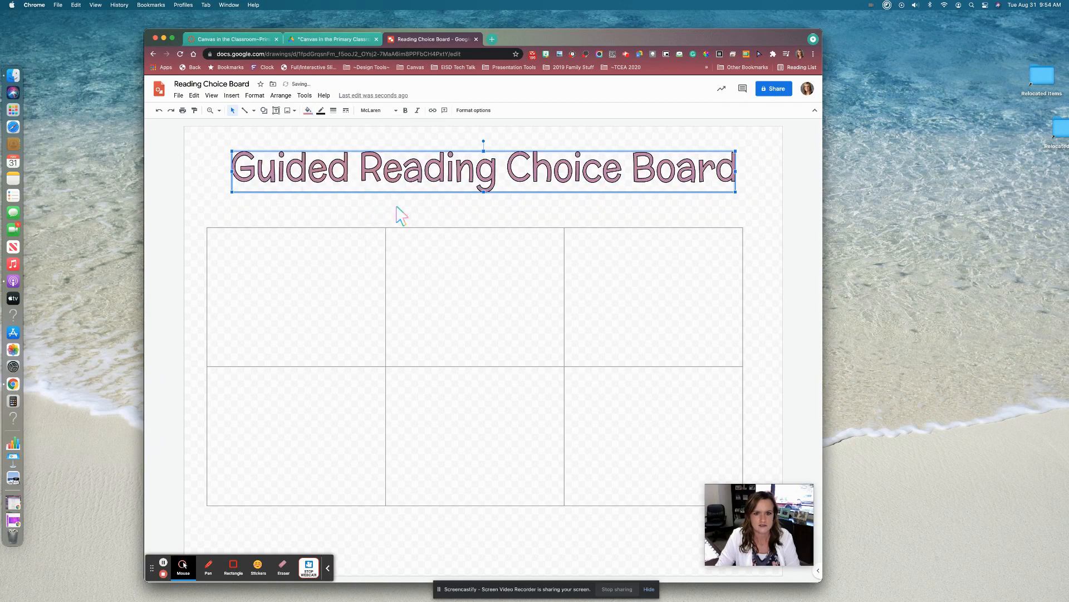
click(321, 110)
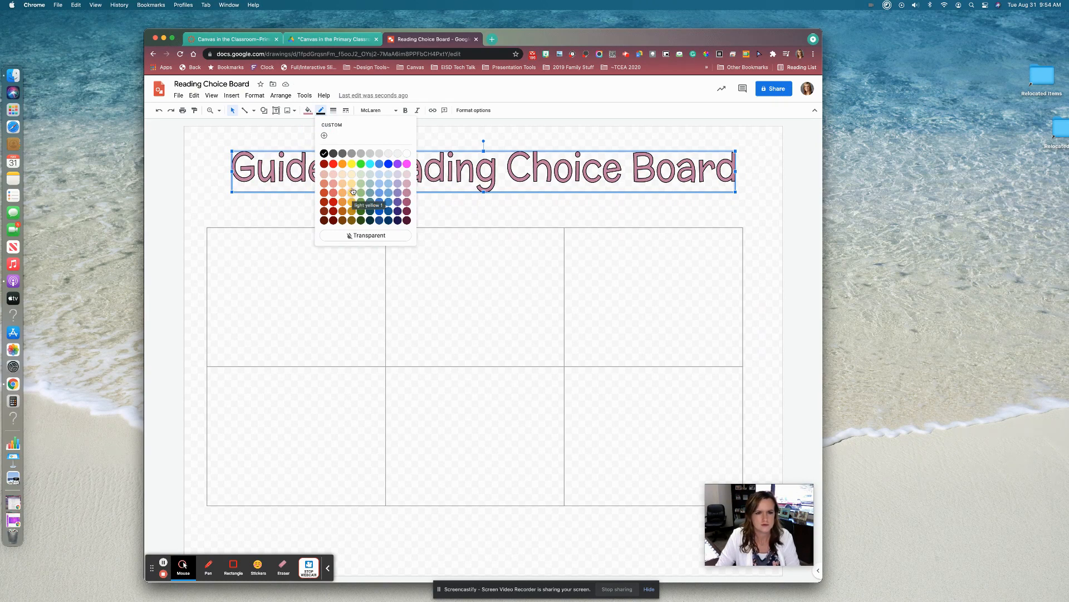
click(351, 192)
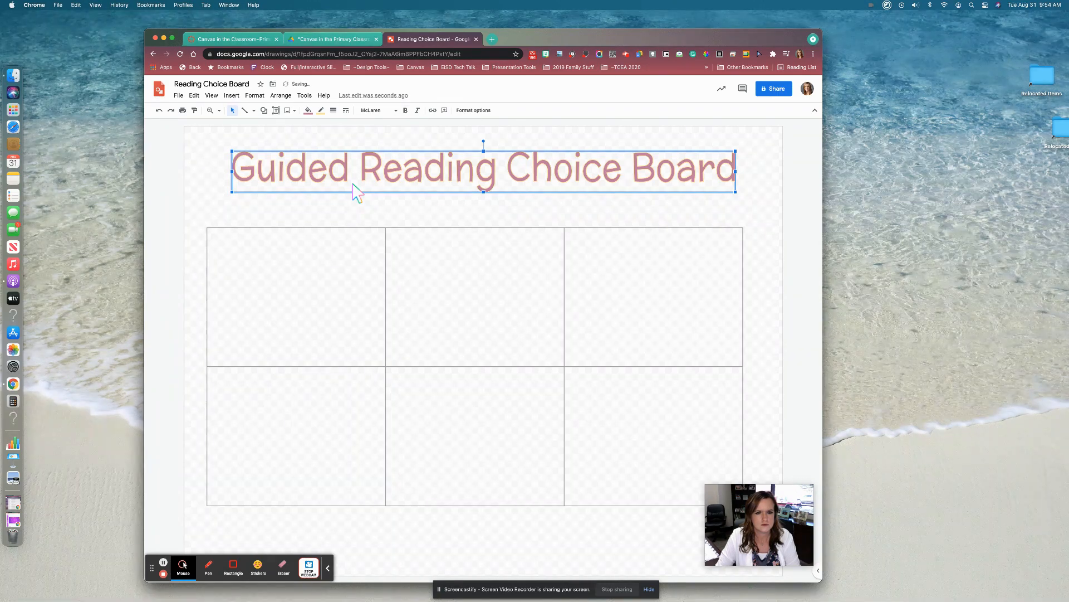
Set the title's outline weight to 2px and change its fill to a darker magenta
click(333, 110)
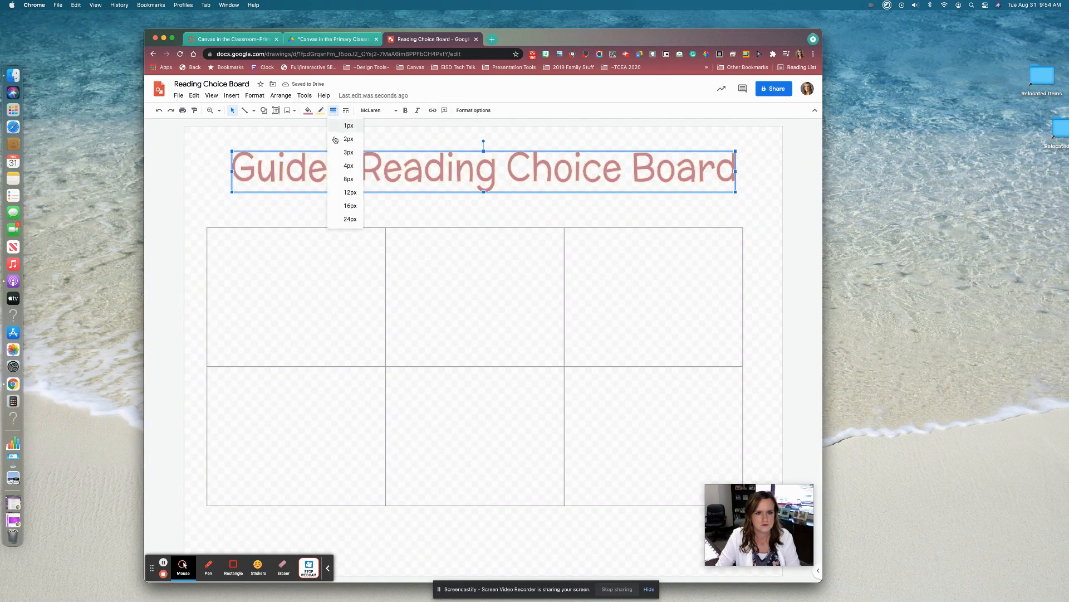
click(336, 140)
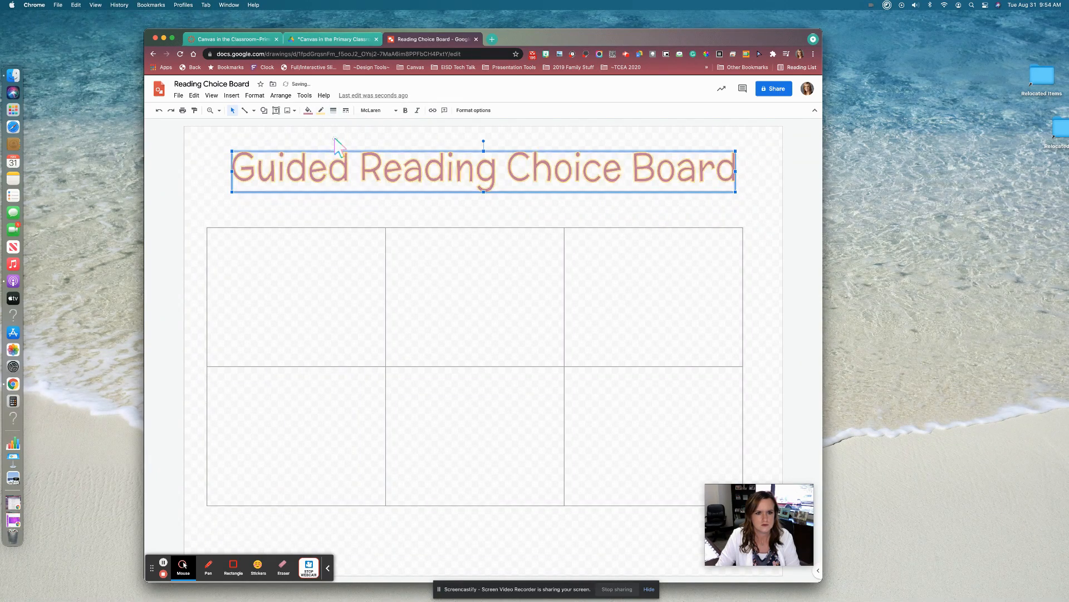
click(308, 110)
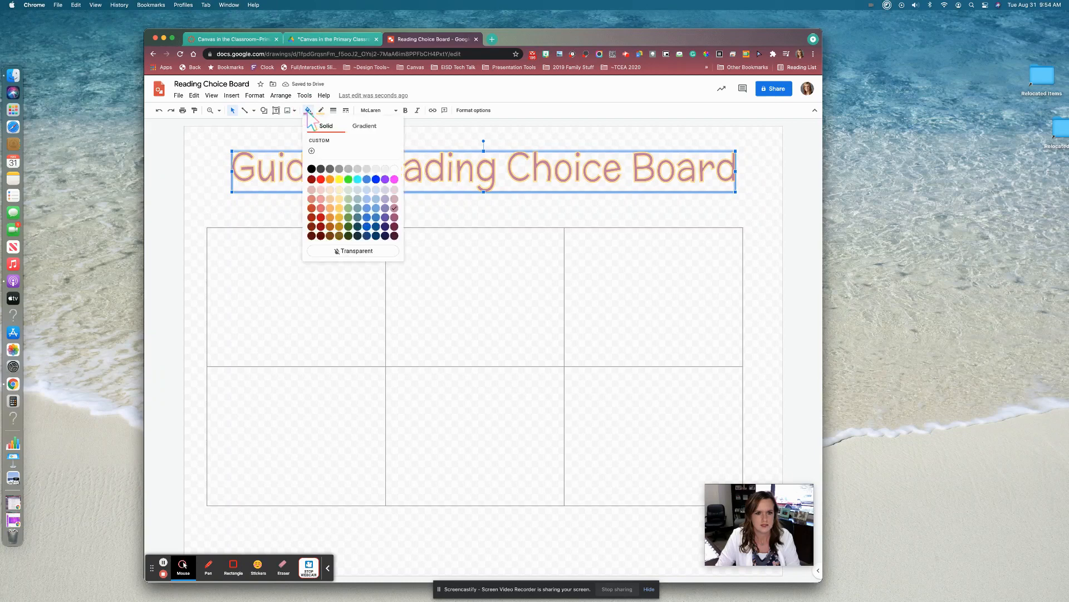
click(394, 219)
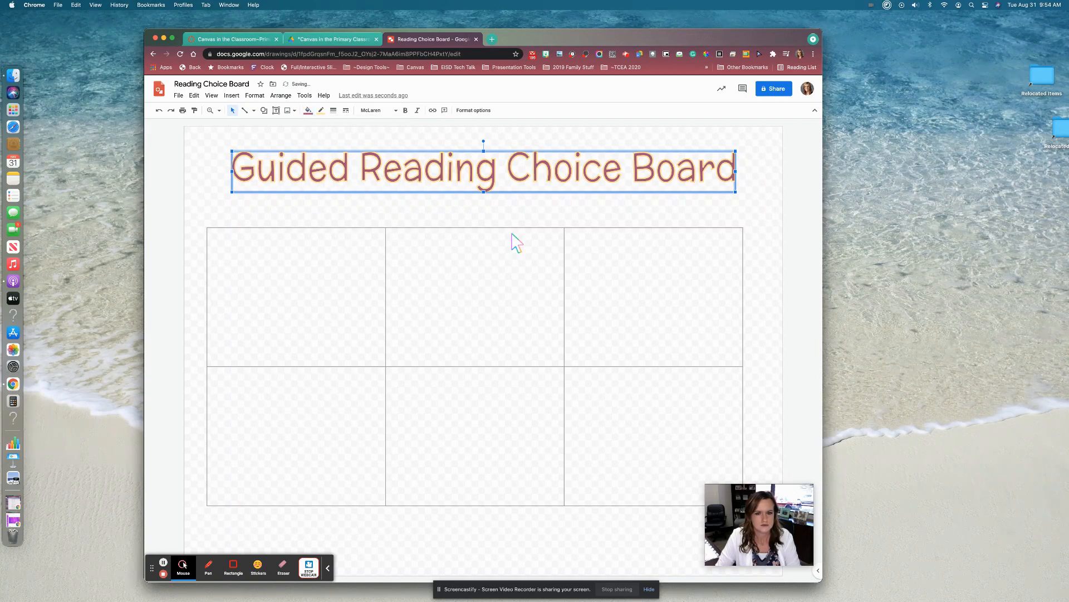
Make the title narrower, recentre it above the table, and set its outline weight to 1px
drag(484, 193, 488, 197)
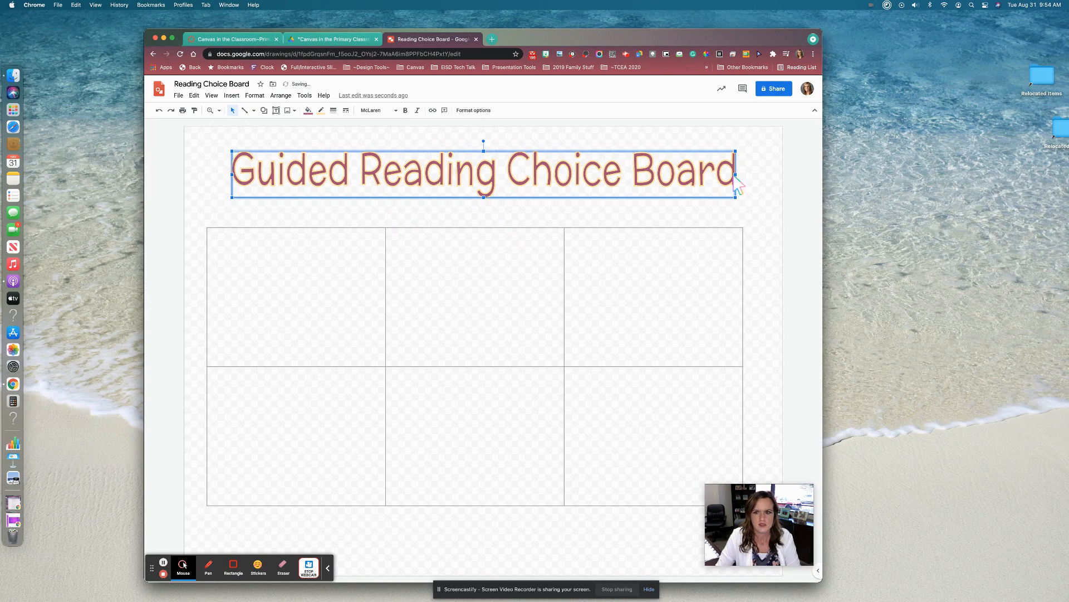
drag(735, 174, 644, 174)
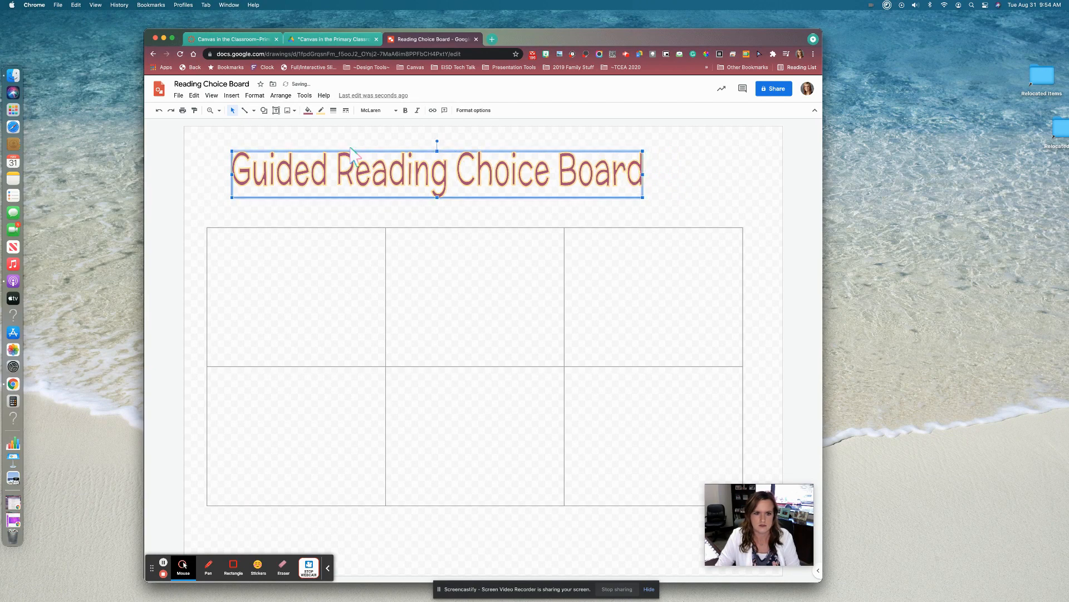
drag(364, 151, 405, 153)
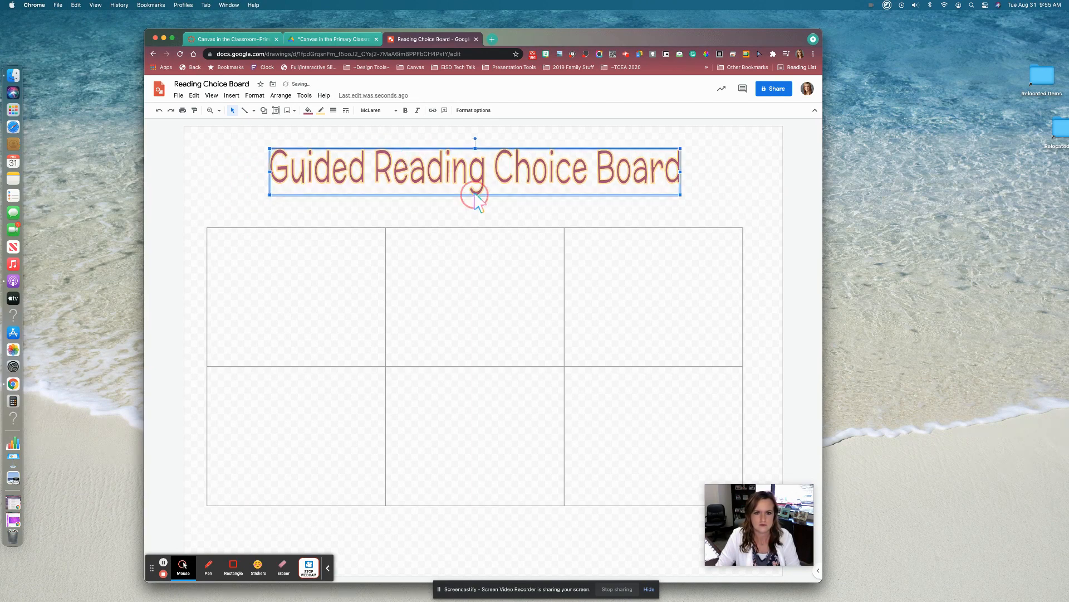
drag(474, 193, 475, 186)
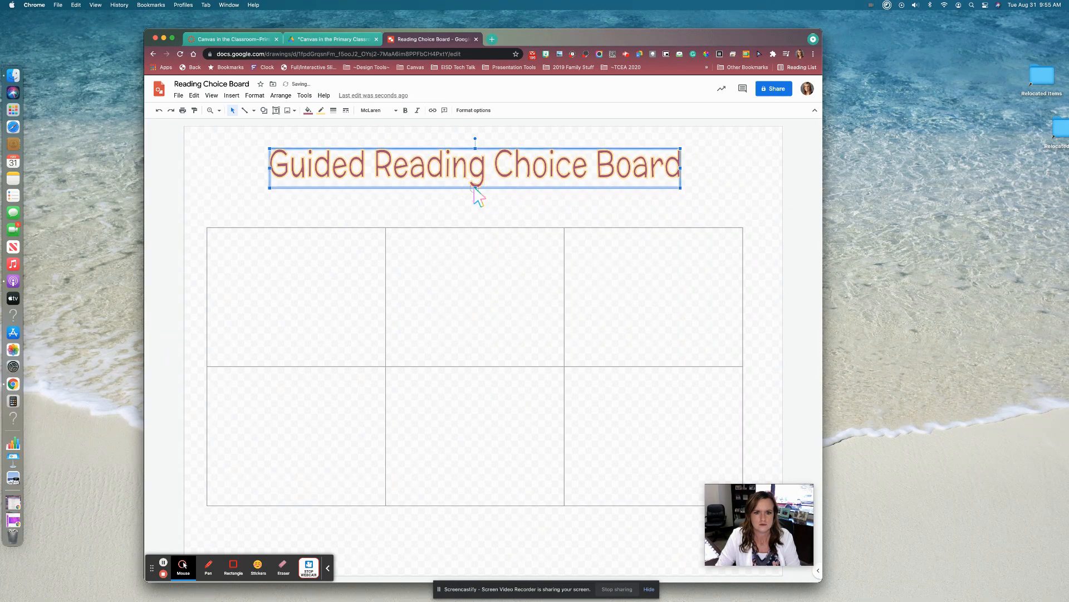
click(333, 111)
click(338, 125)
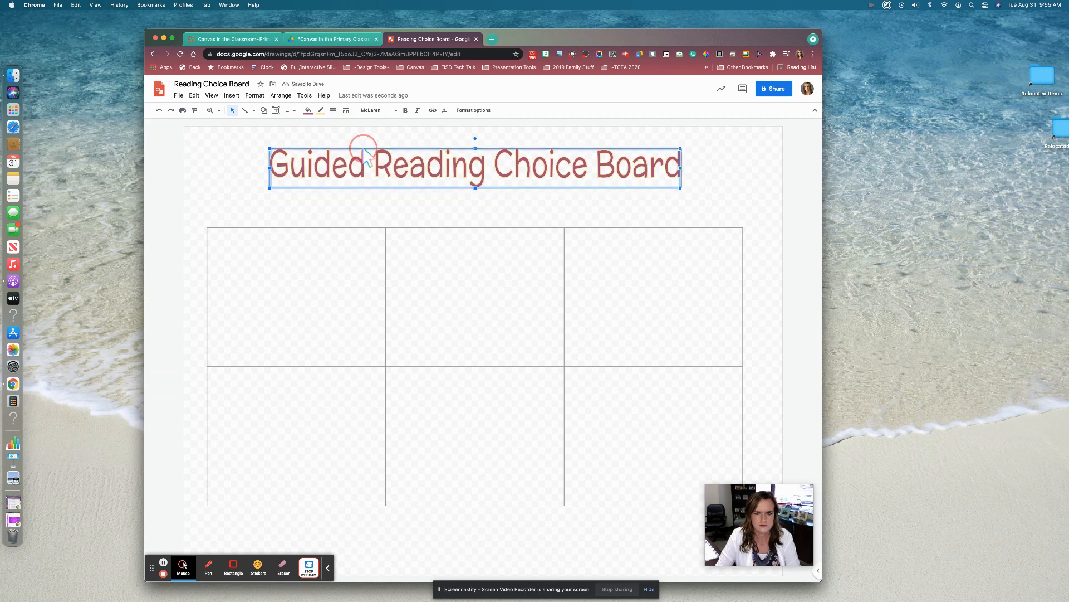
Make the word art title bold and nudge it to stay centred above the table
drag(362, 149, 364, 150)
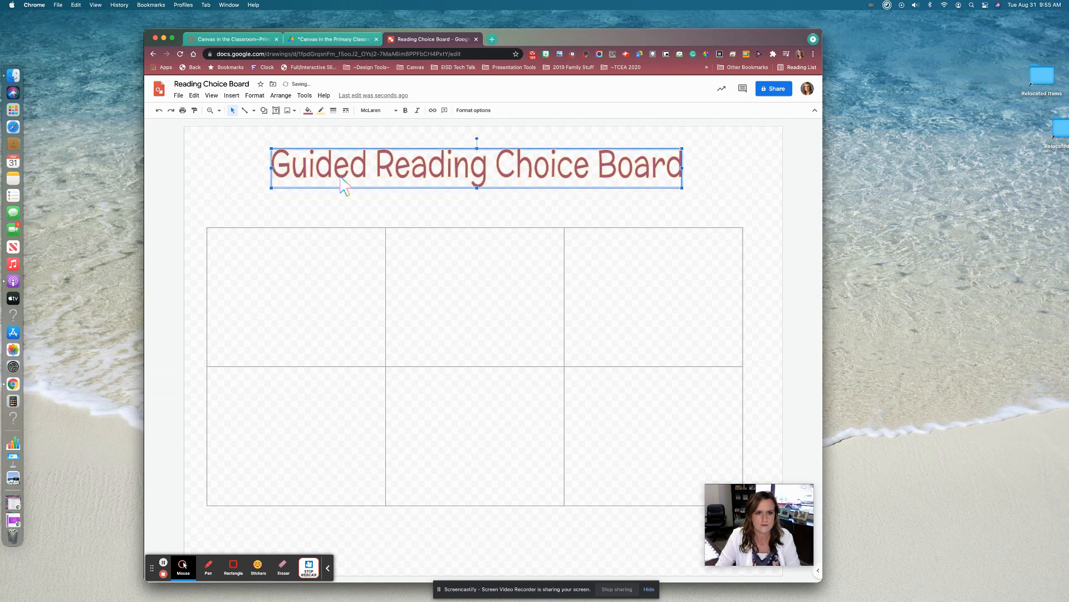
click(406, 111)
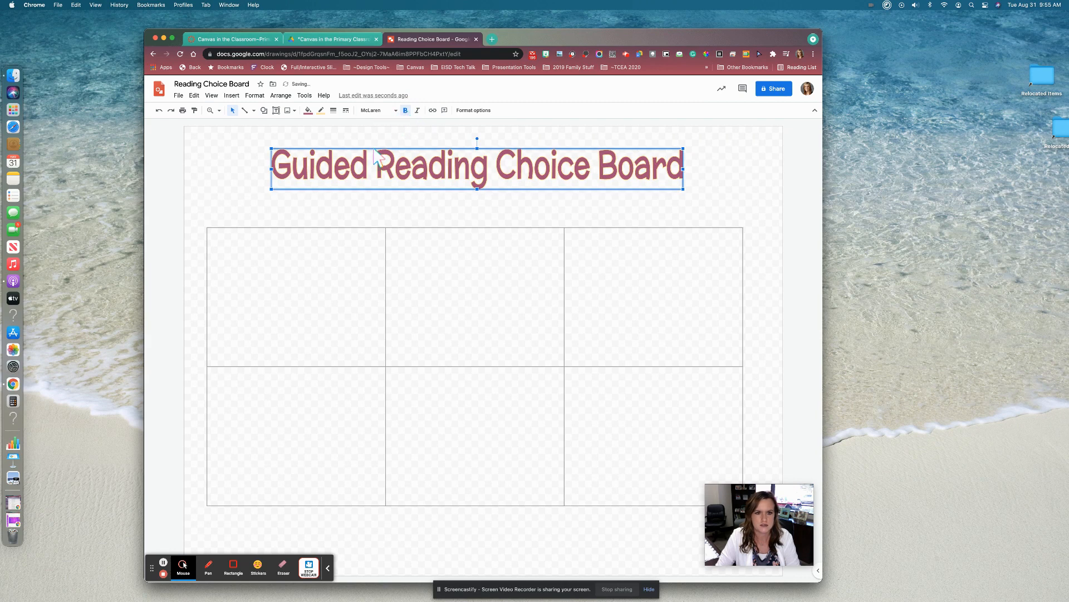
drag(390, 156, 388, 159)
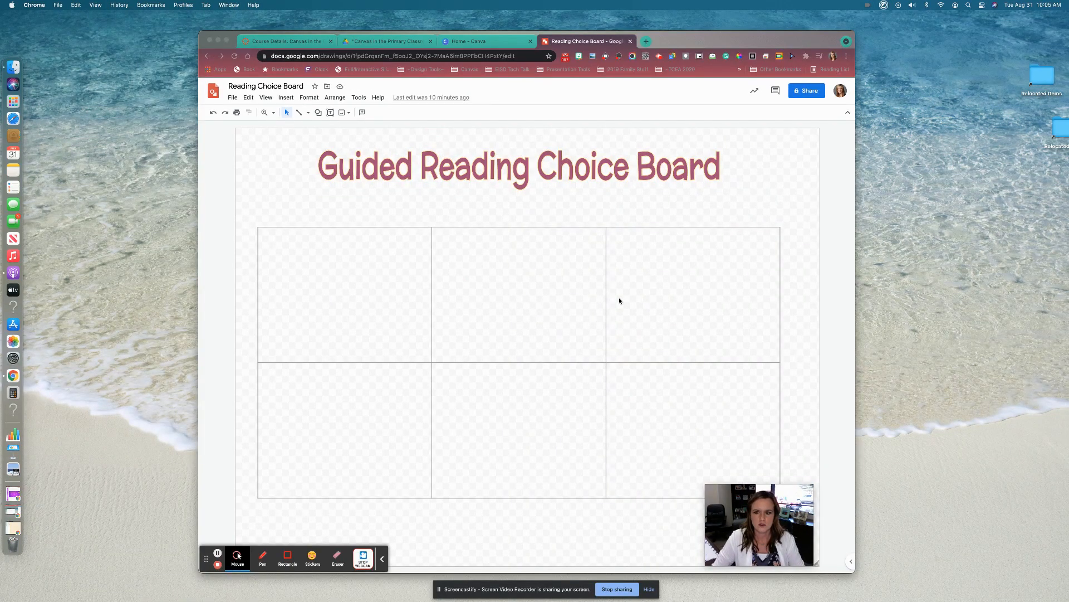
Move the table slightly to the right so it sits centred on the drawing page
click(556, 228)
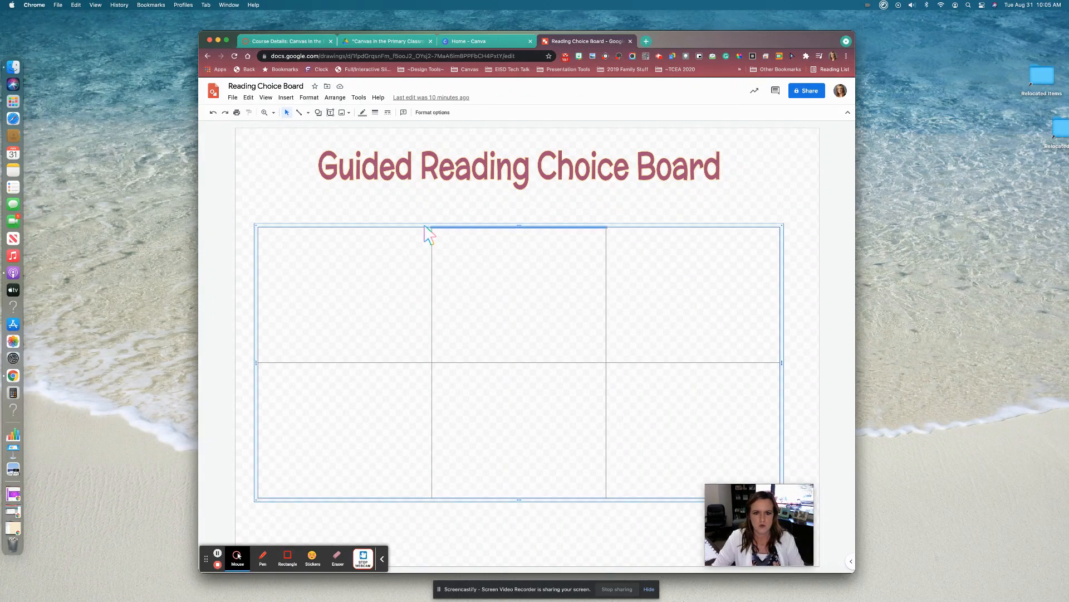
drag(425, 226, 434, 229)
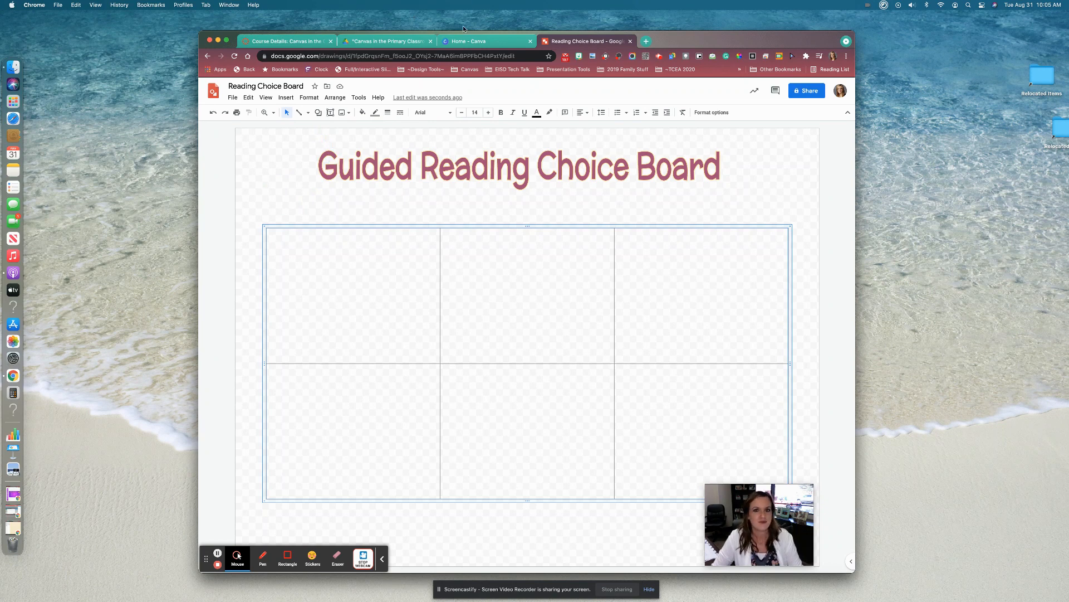
Switch to Canva and look over the designs and template suggestions on its home page
click(481, 41)
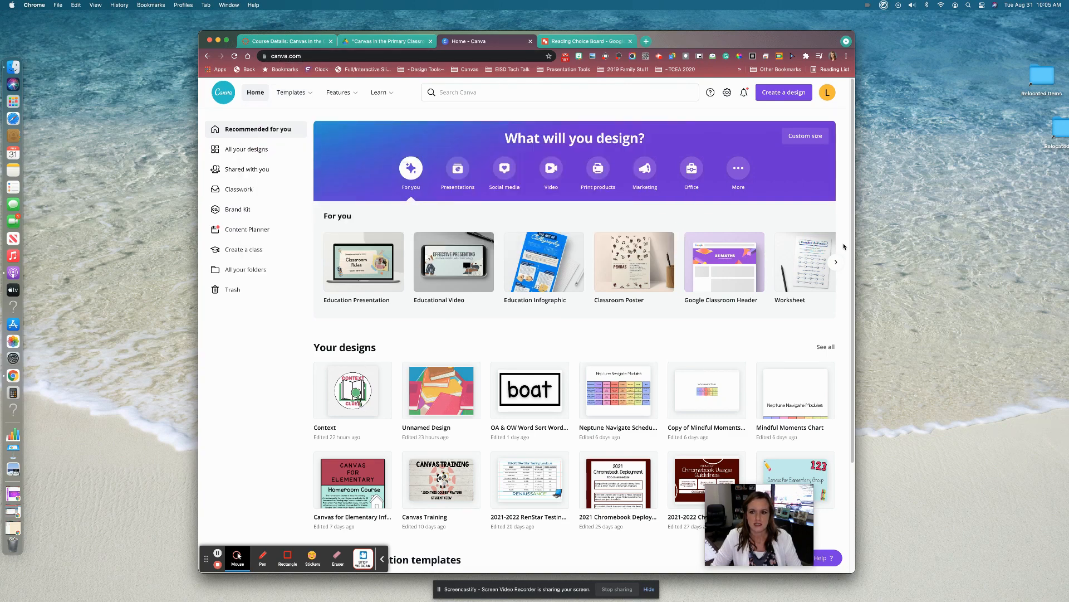
scroll(660, 305, down, 5)
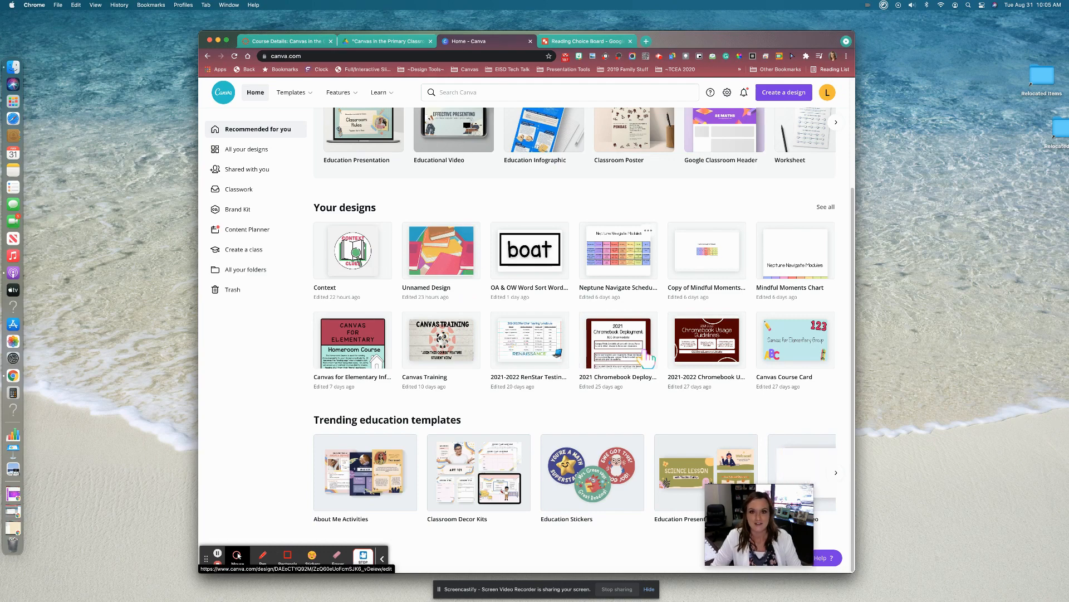
scroll(613, 353, up, 3)
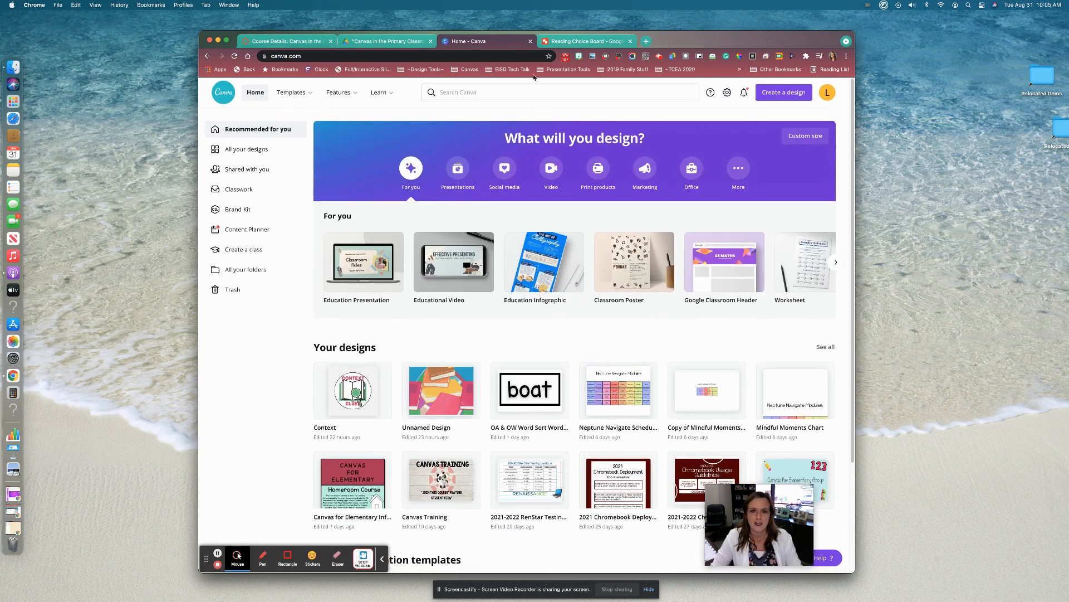
Return to the Reading Choice Board drawing and check its custom page dimensions in inches, leaving the page setup unchanged
click(586, 42)
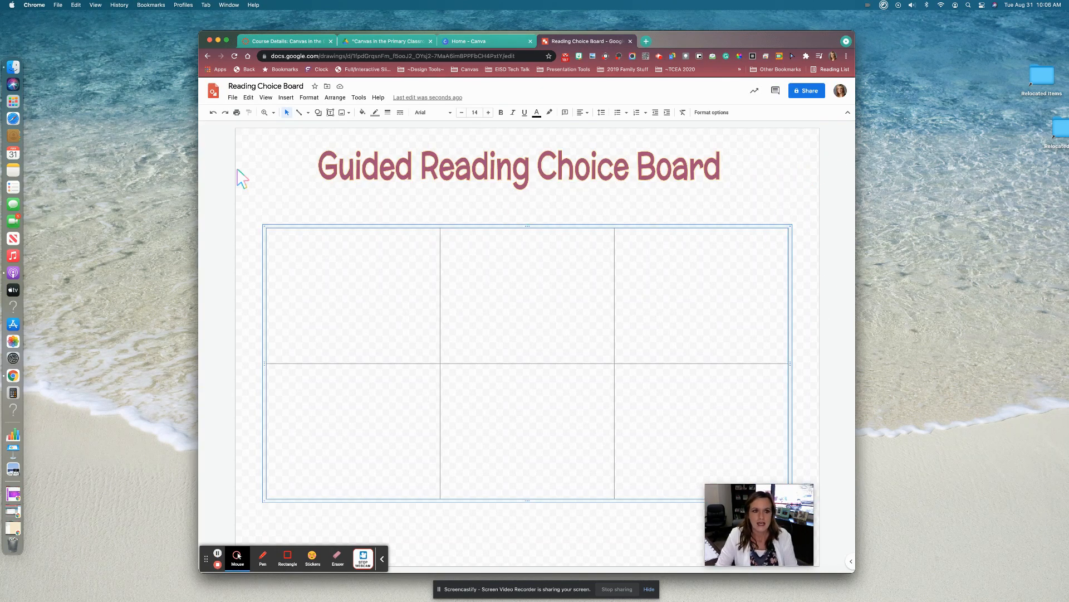
click(232, 97)
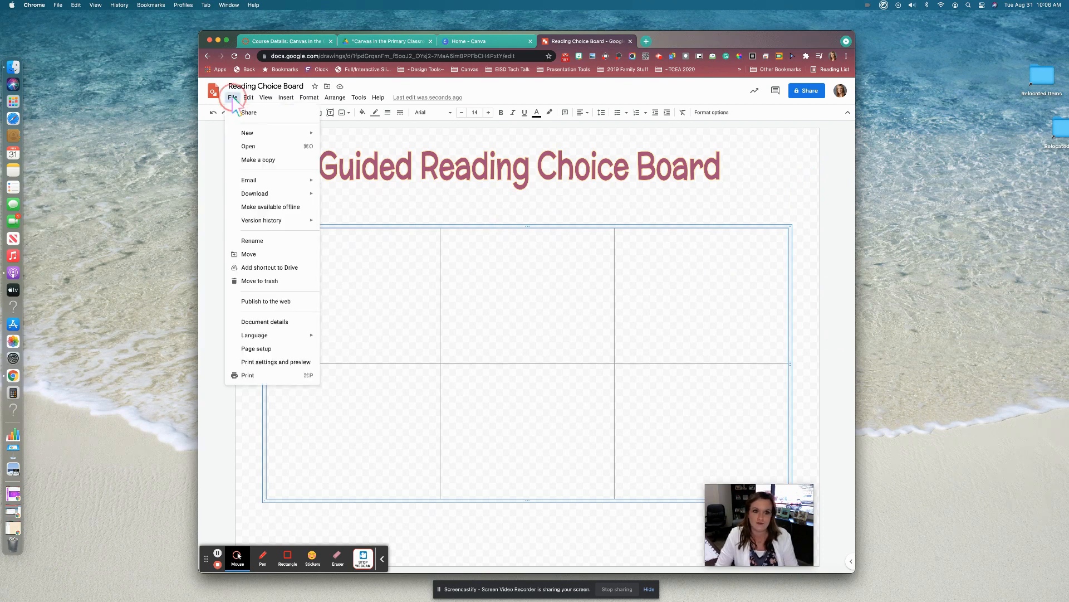
click(269, 349)
click(498, 316)
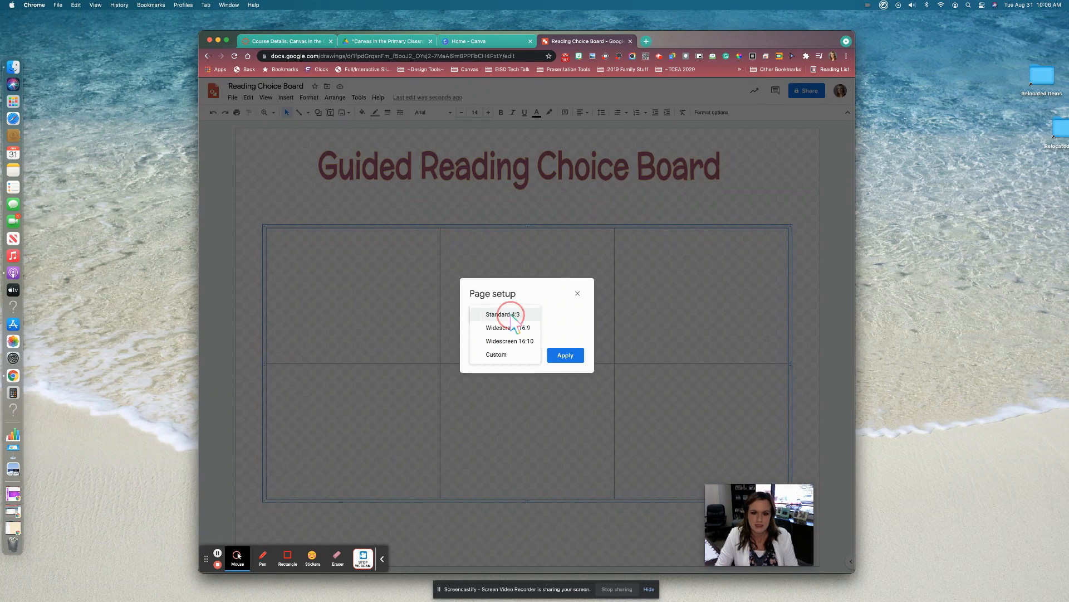
click(507, 356)
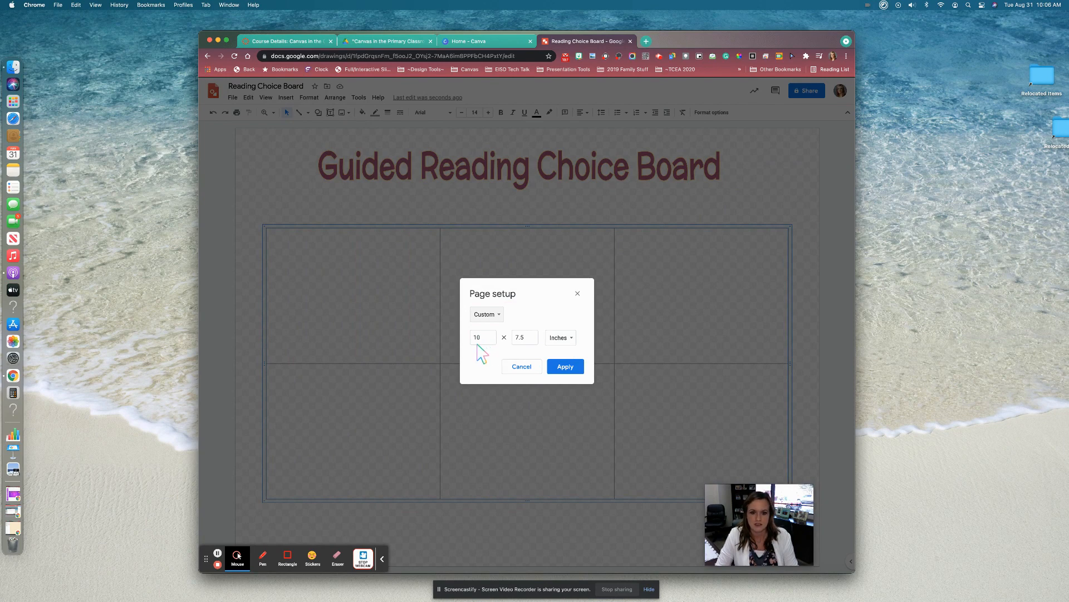
click(531, 372)
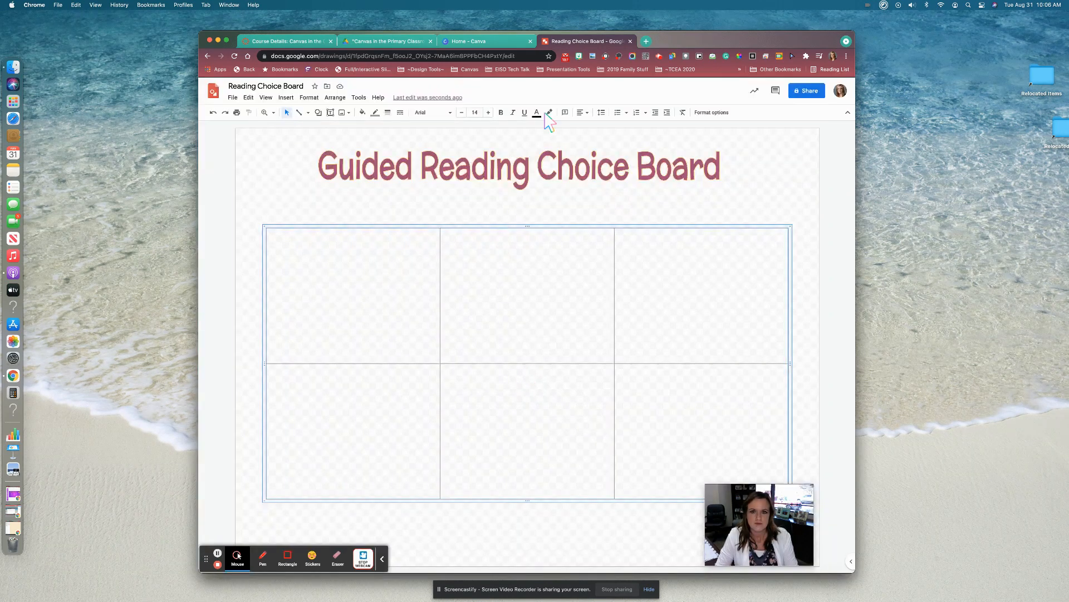
Switch to Canva and create a new custom-size design 10 in wide and 7.5 in high
click(473, 43)
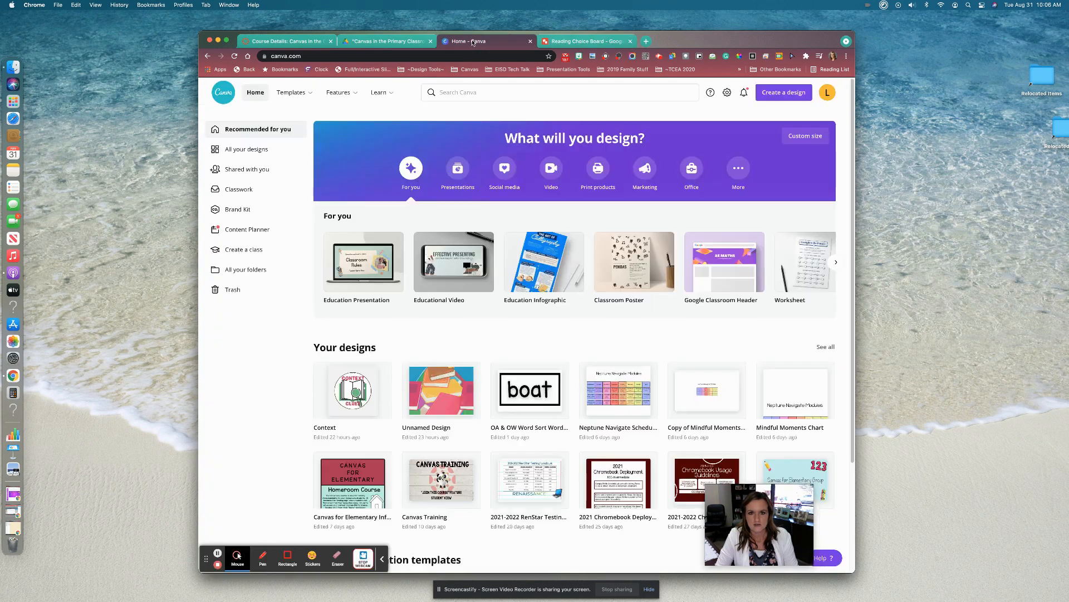
click(786, 93)
click(688, 315)
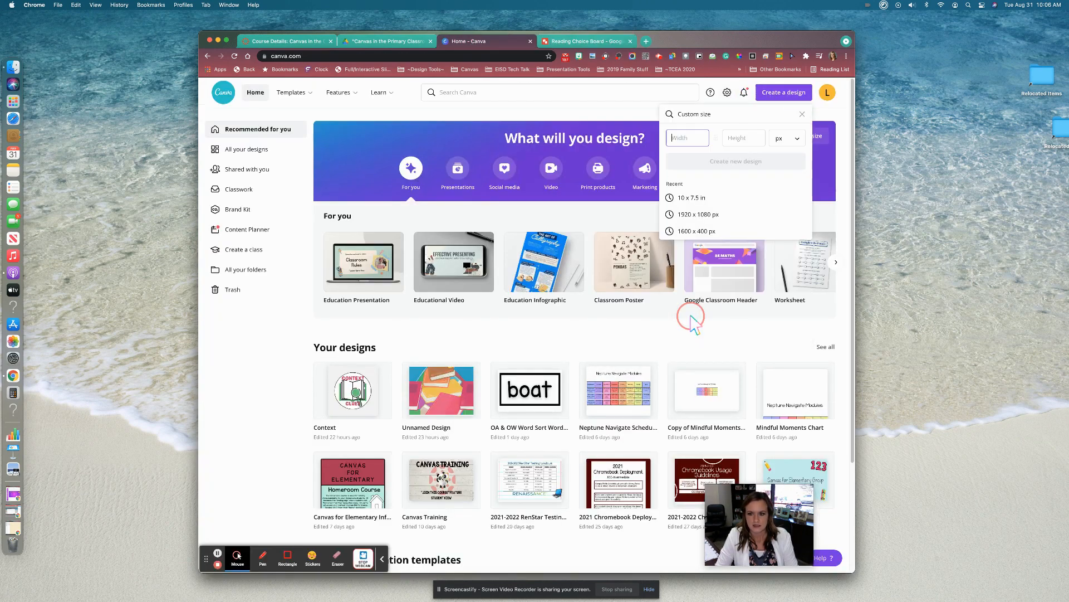
click(787, 138)
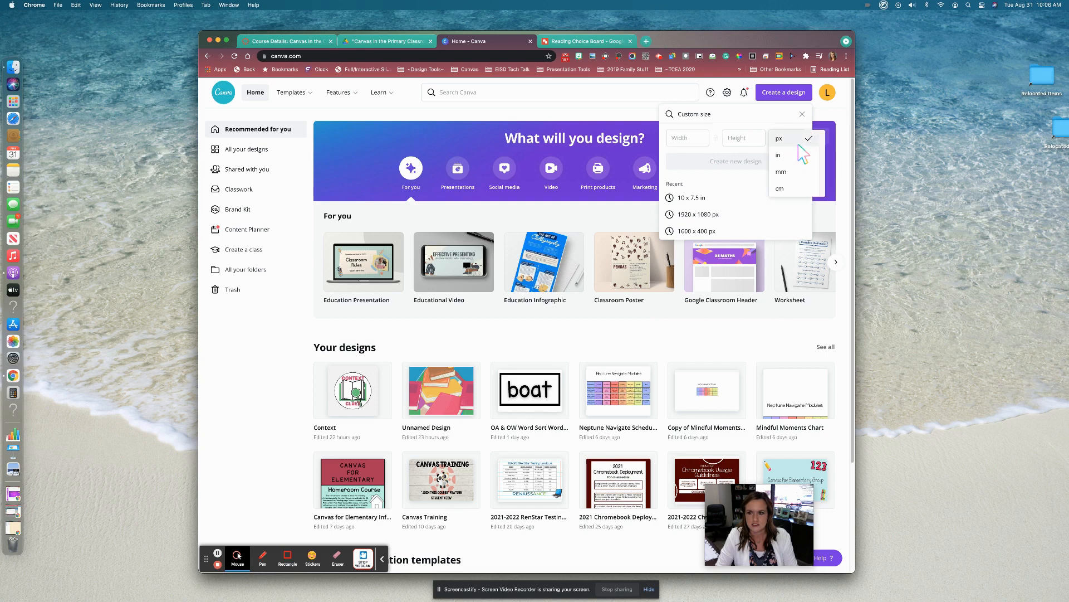
click(797, 157)
click(687, 140)
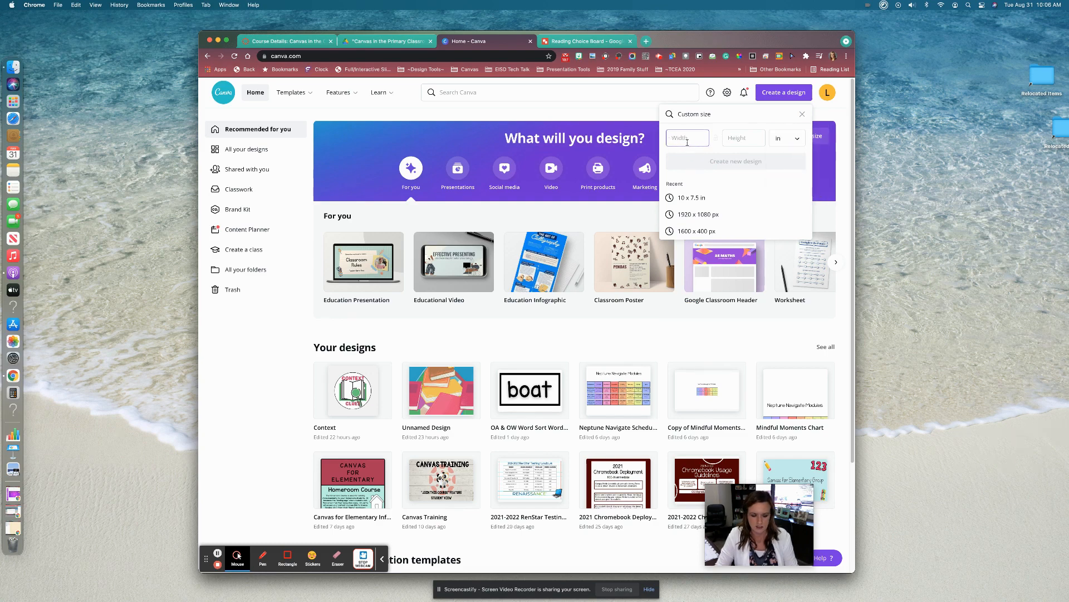
text(10)
key(Tab)
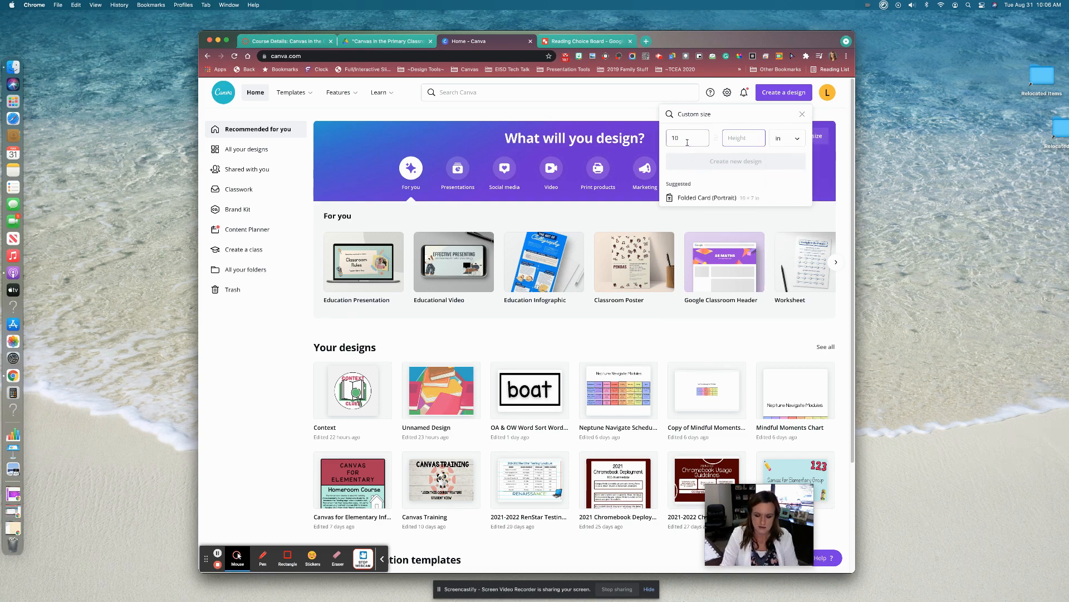
text(7)
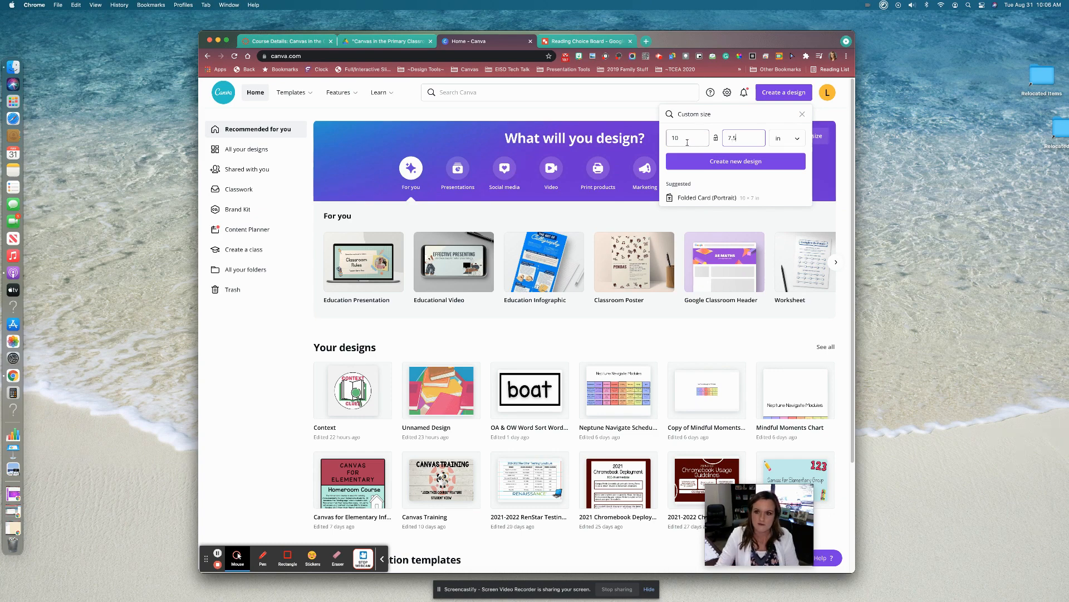
text(.5)
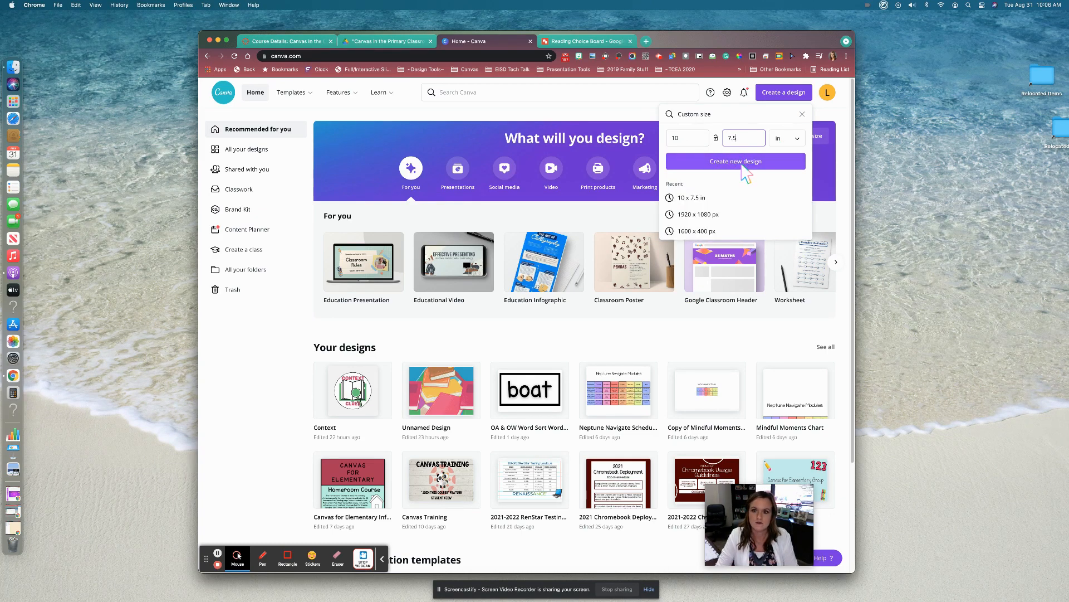
click(744, 167)
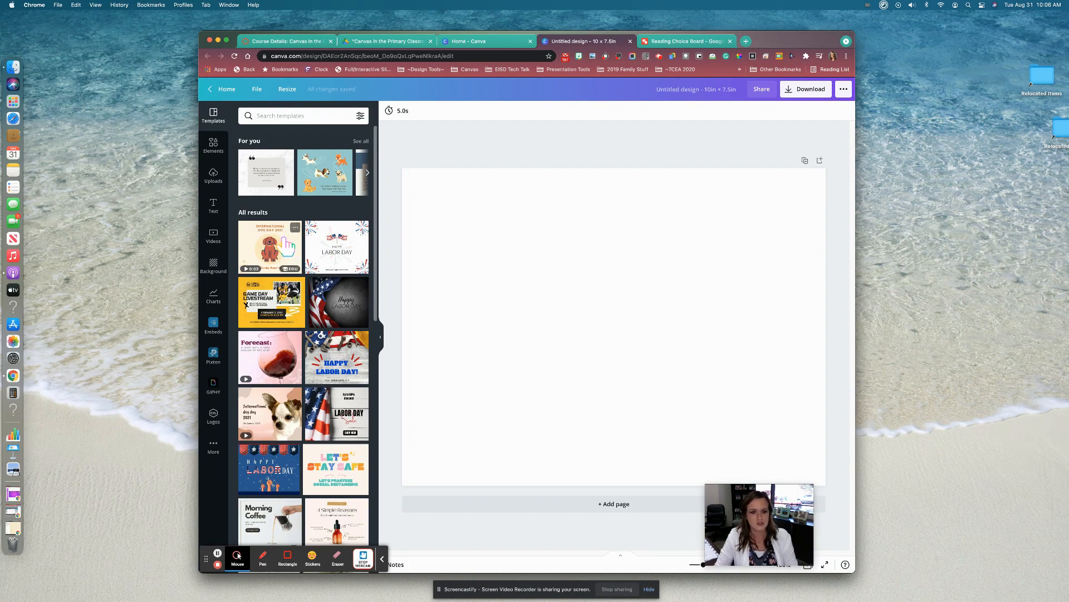
Browse the templates suggested for the new blank design
scroll(312, 338, down, 4)
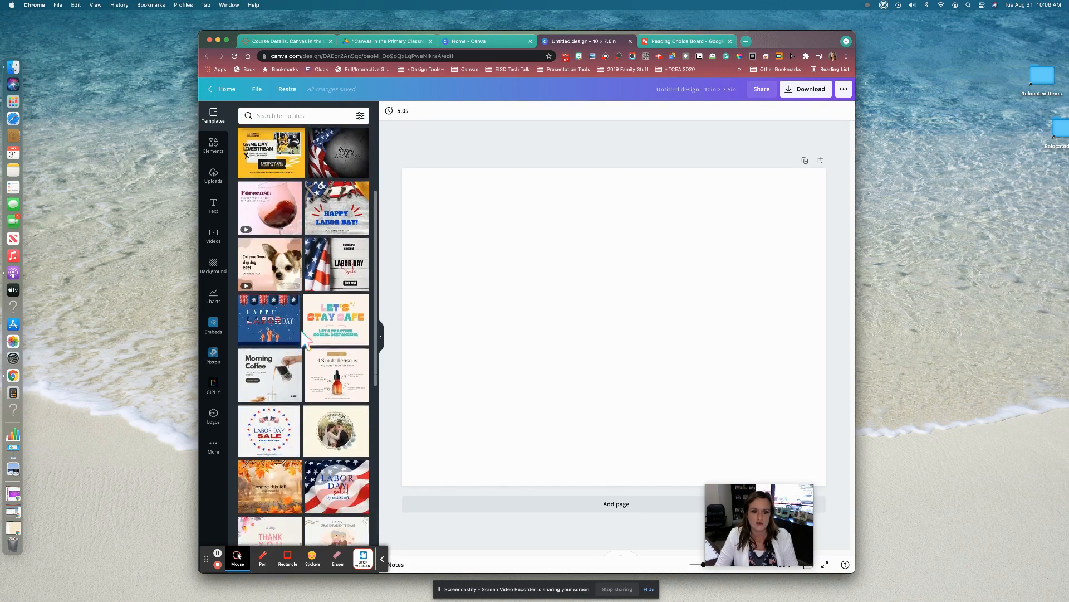
scroll(312, 339, down, 3)
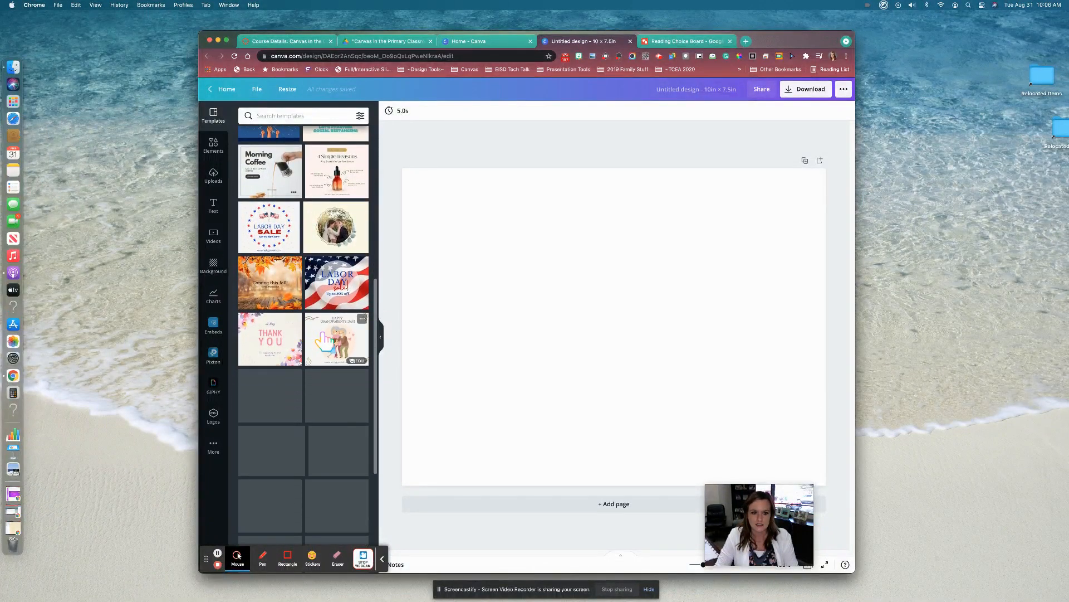
scroll(322, 335, up, 3)
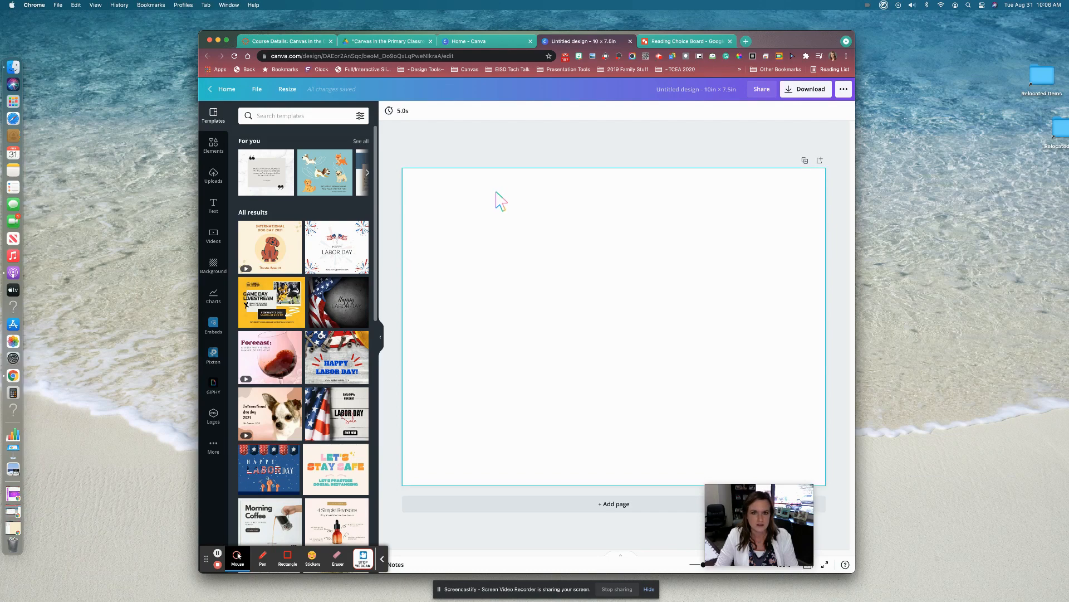
Search the design elements for "books background"
click(215, 147)
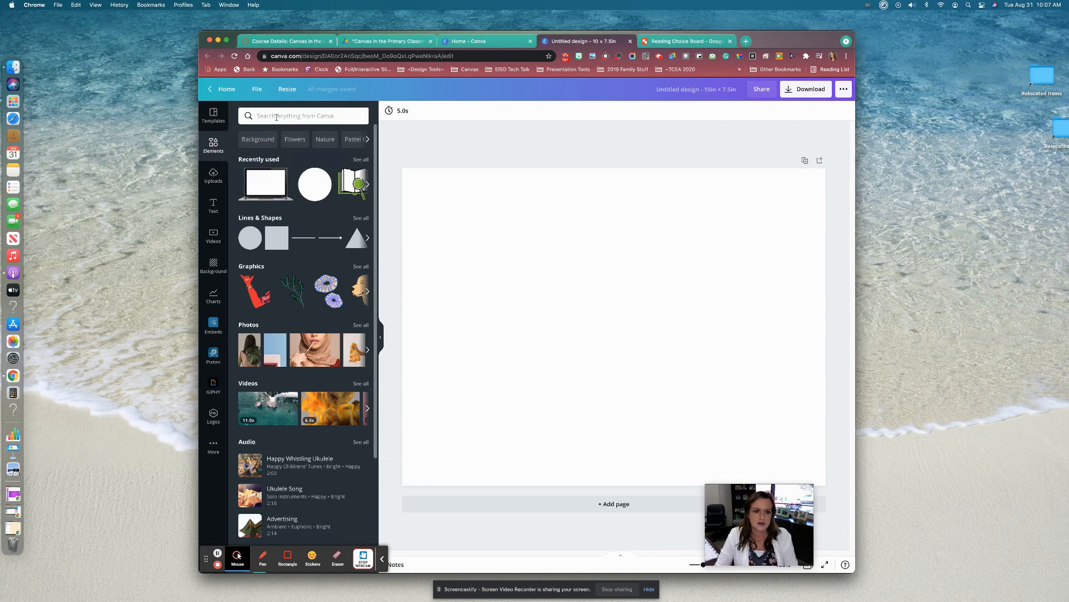
click(278, 116)
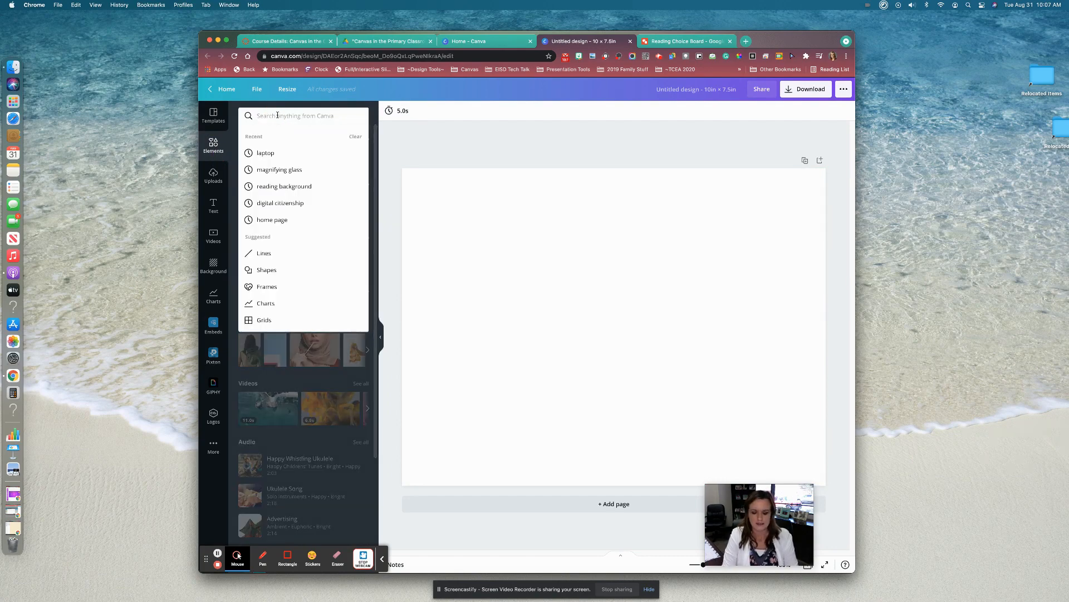
text(books)
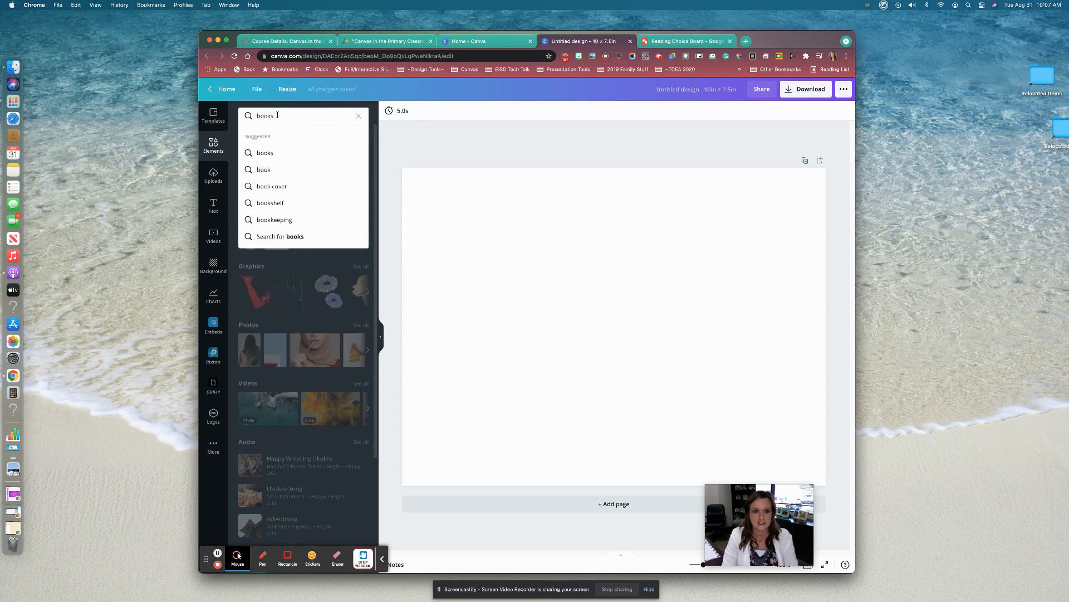
text( background)
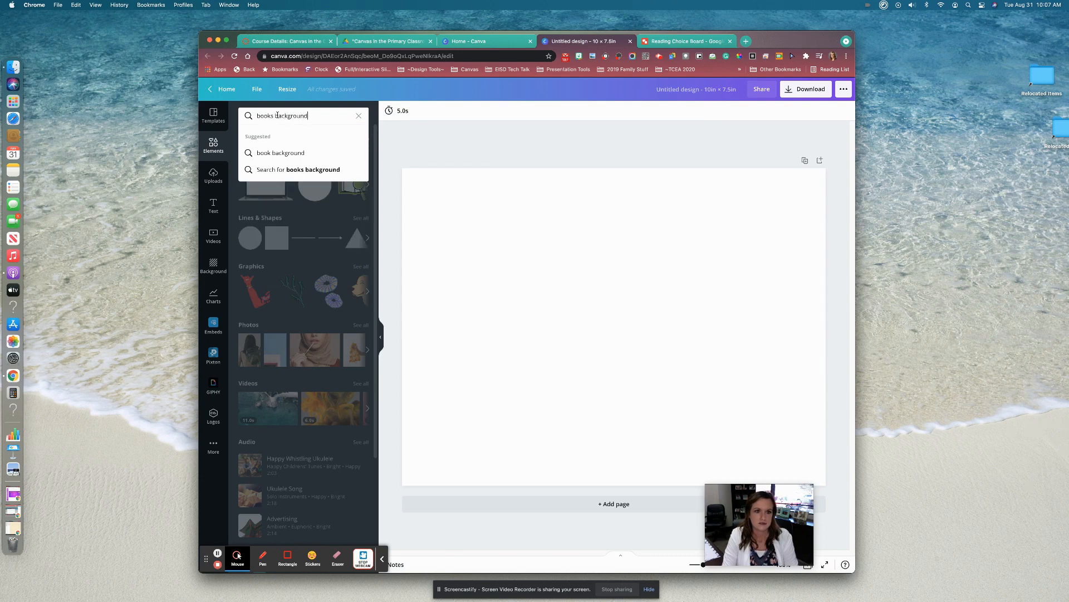
key(Return)
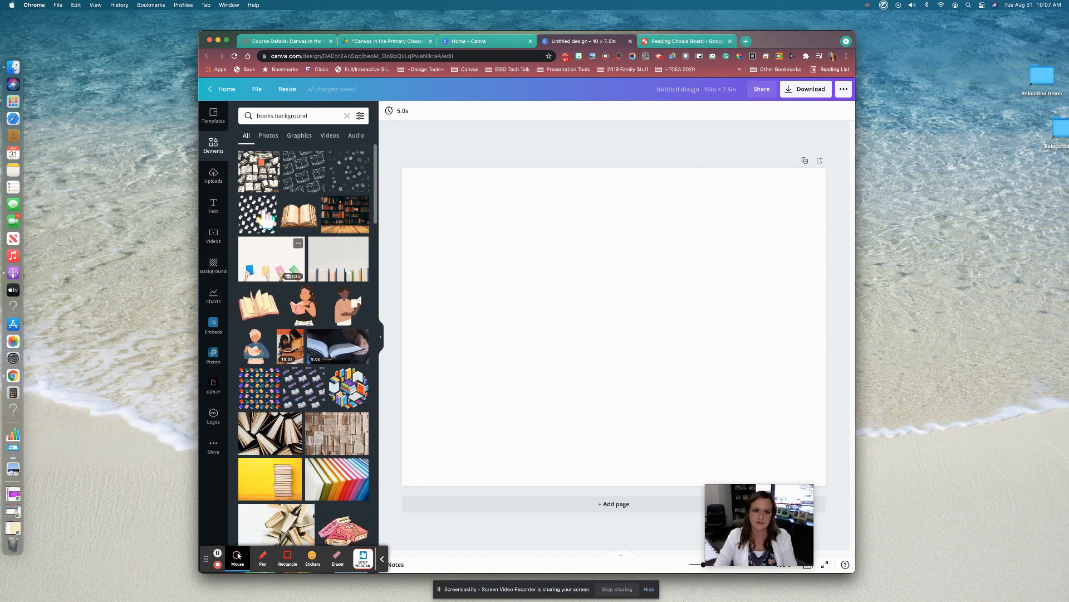
Limit the element results to graphics and apply the Static animation filter
click(299, 139)
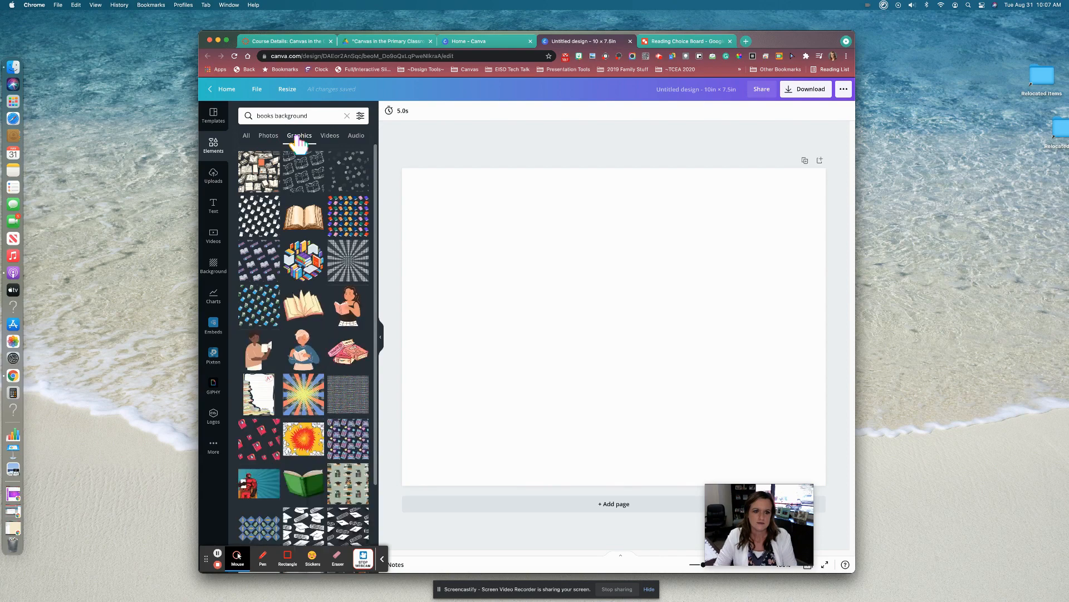
click(361, 116)
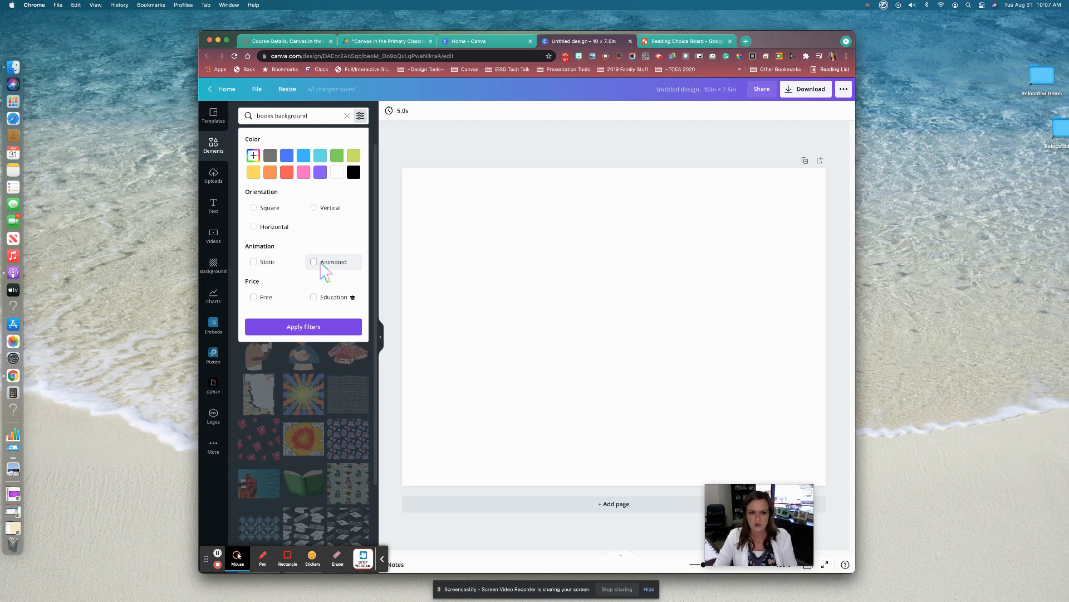
click(254, 262)
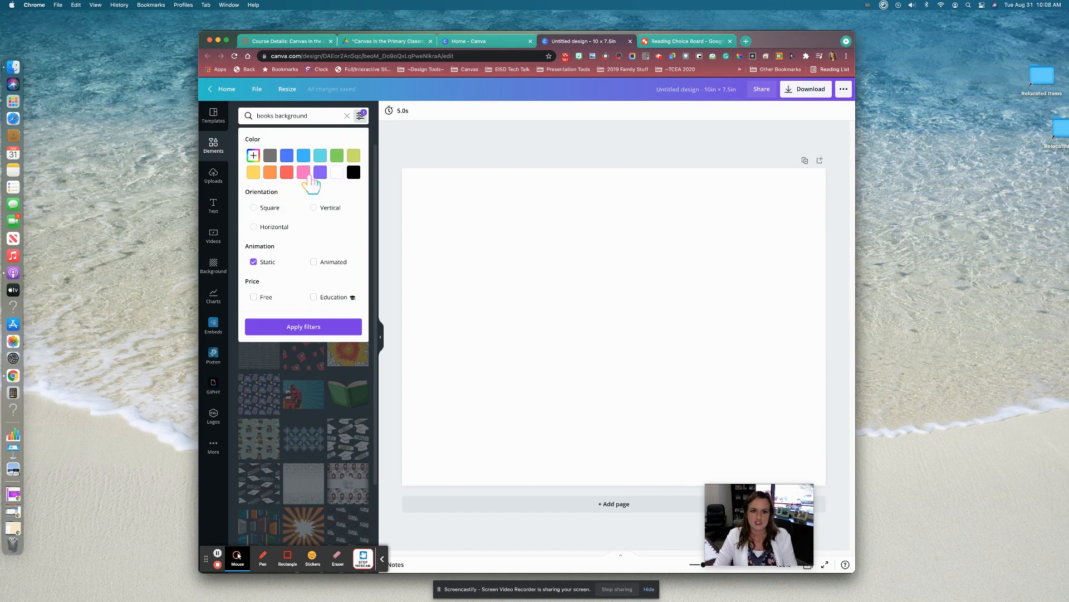
click(305, 328)
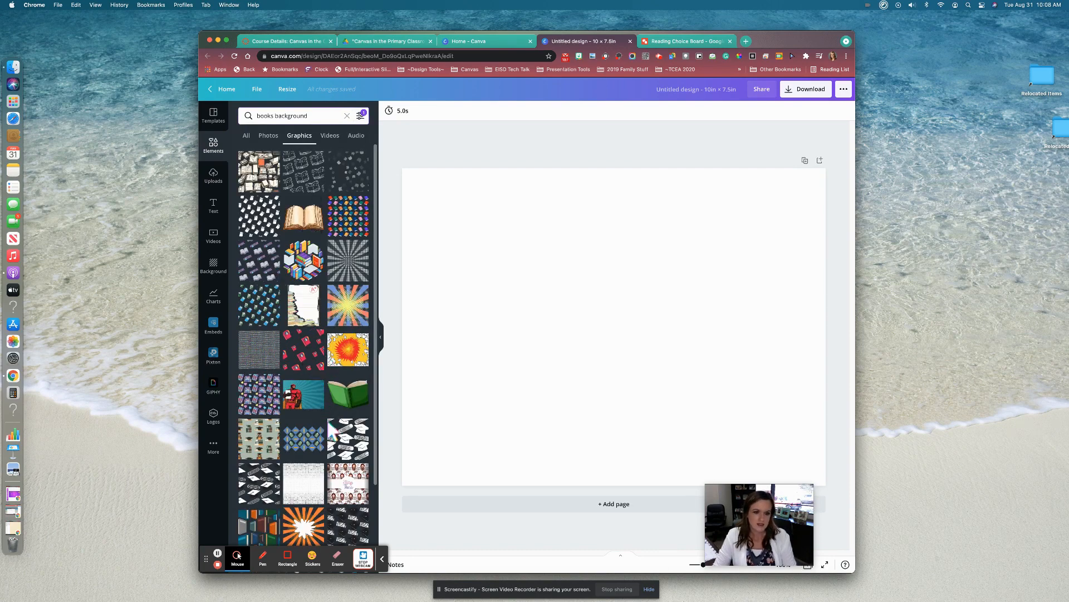
Browse the static graphics results for a book-themed pattern suitable as a full-page background
scroll(348, 434, down, 3)
scroll(348, 433, down, 5)
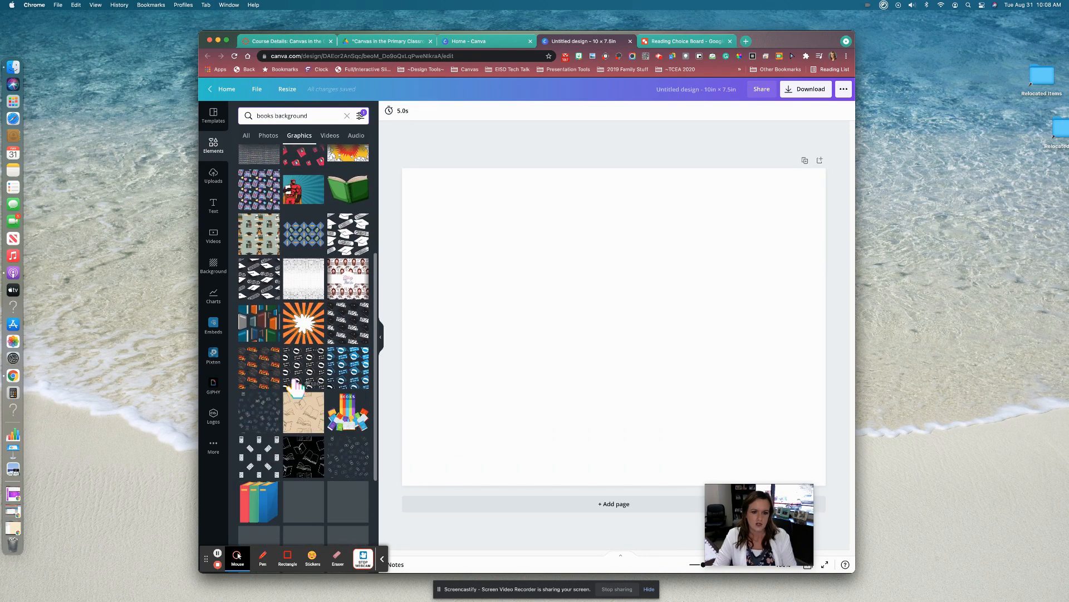
scroll(313, 446, down, 5)
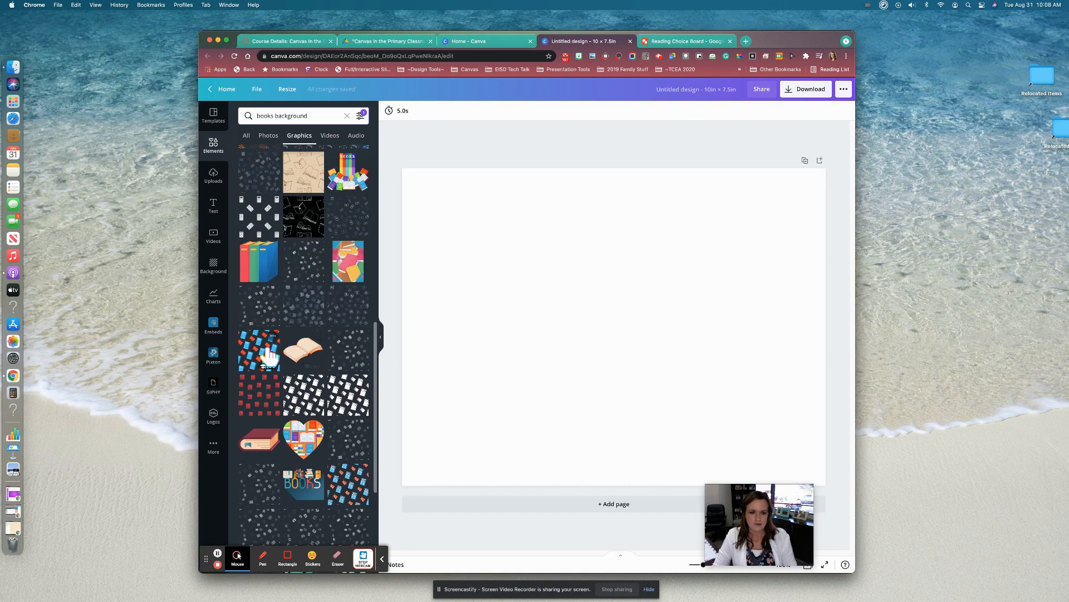
scroll(269, 355, down, 7)
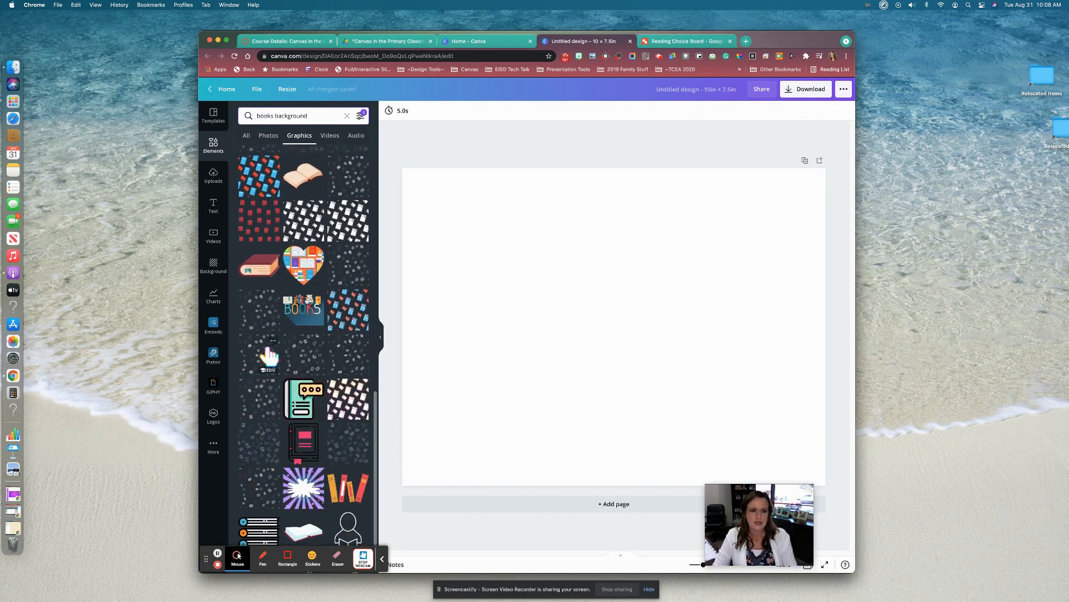
scroll(269, 355, down, 6)
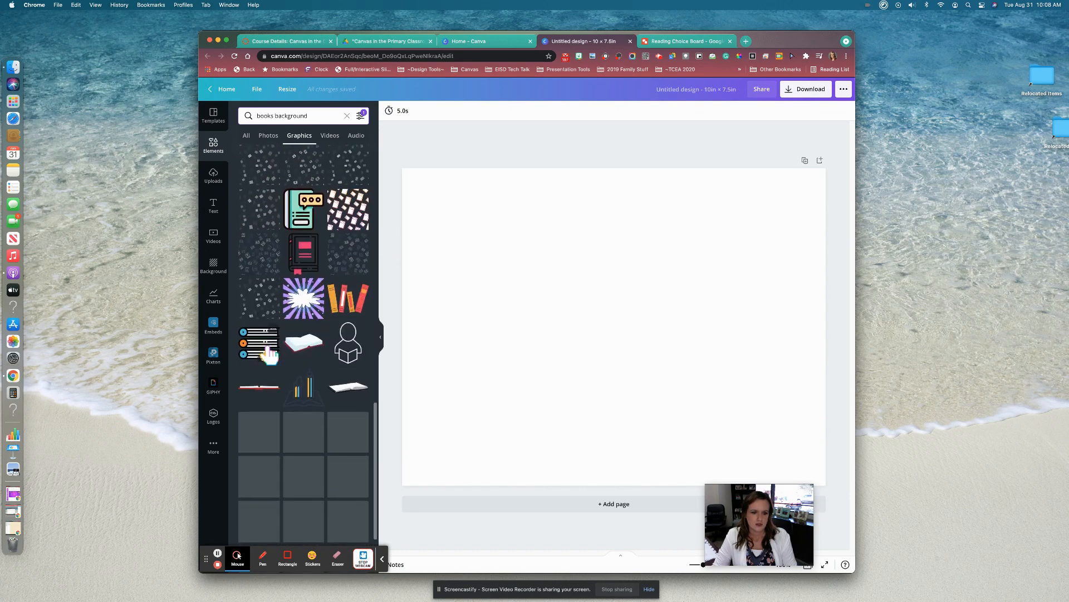
scroll(269, 355, down, 8)
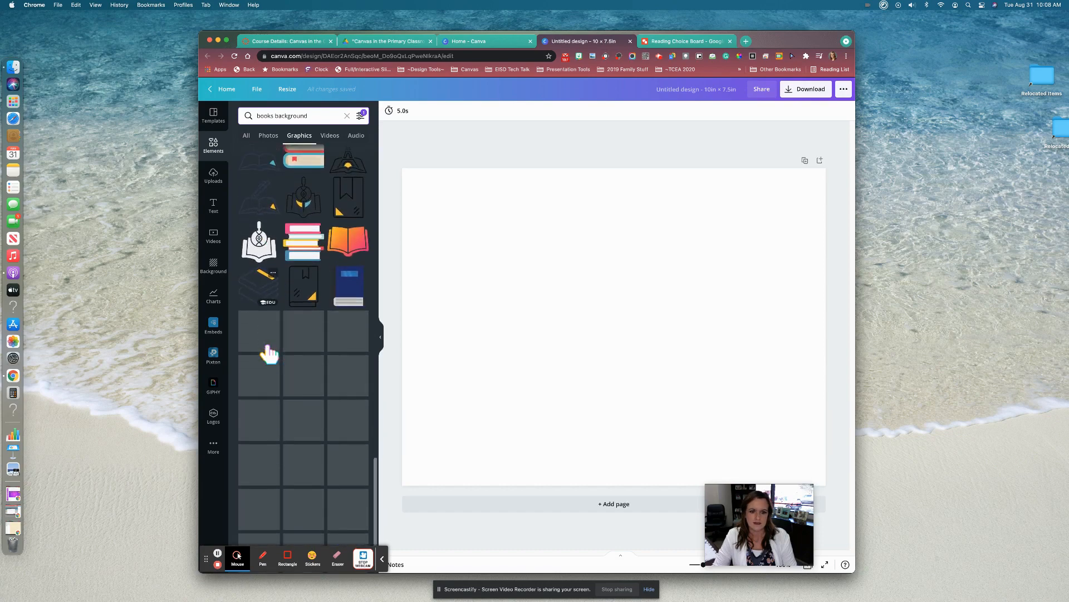
scroll(269, 355, down, 5)
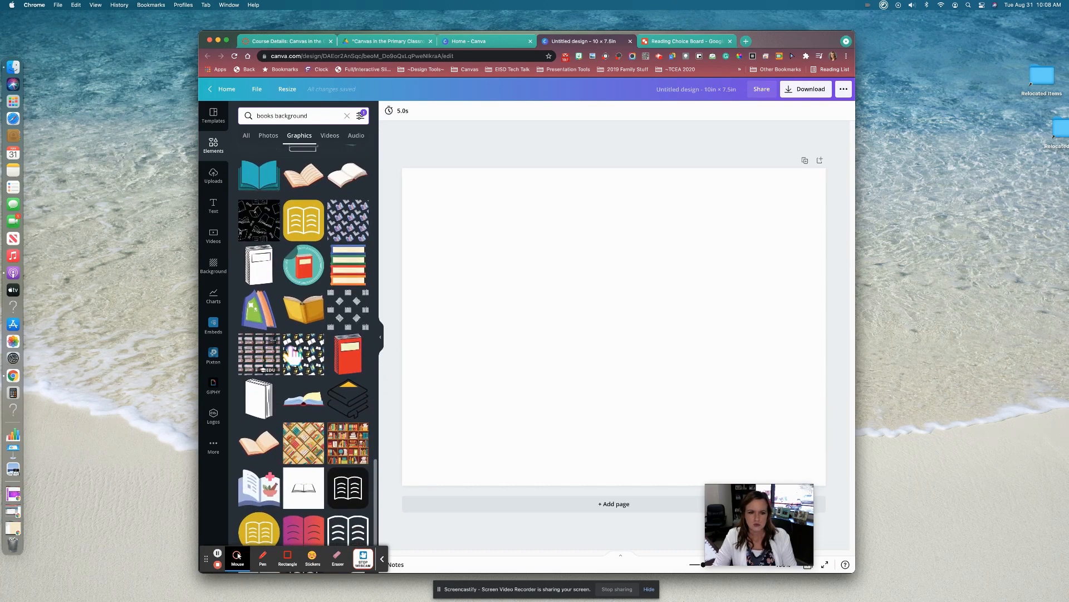
scroll(301, 359, down, 2)
scroll(301, 359, down, 10)
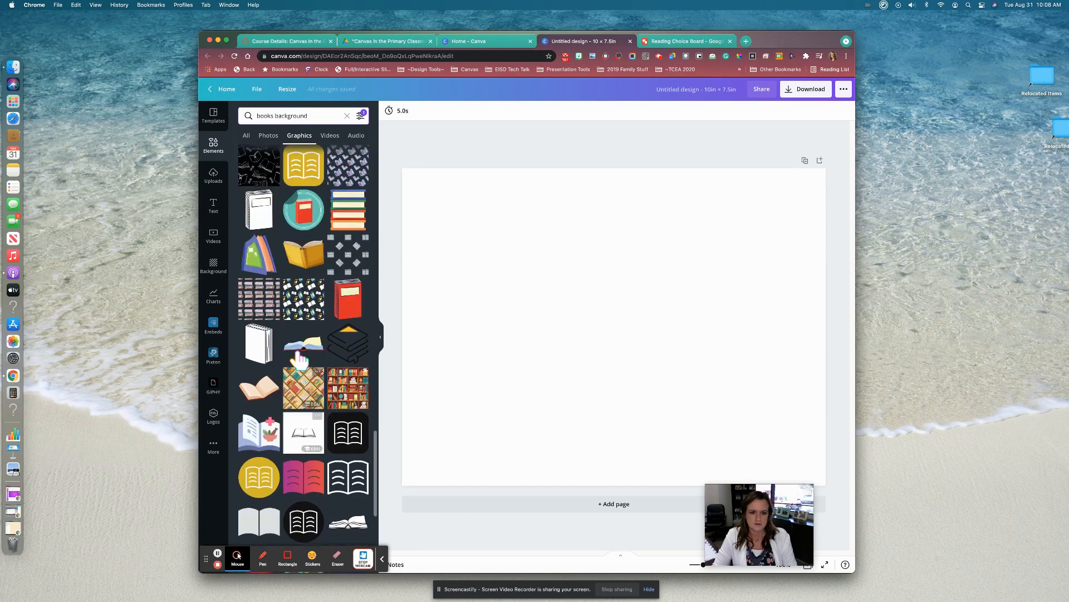
scroll(301, 359, up, 10)
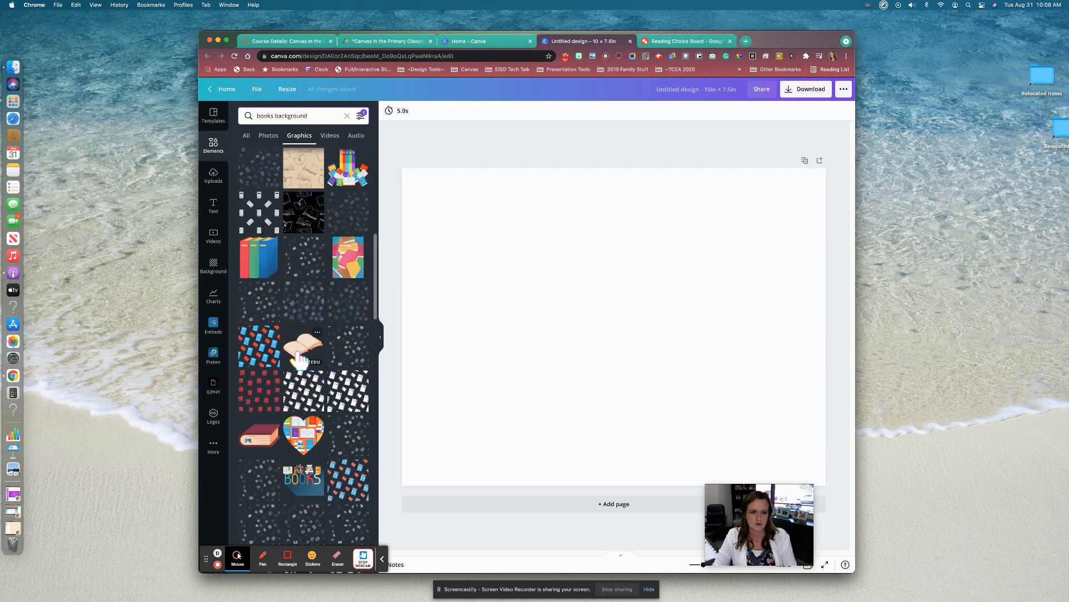
scroll(301, 361, up, 2)
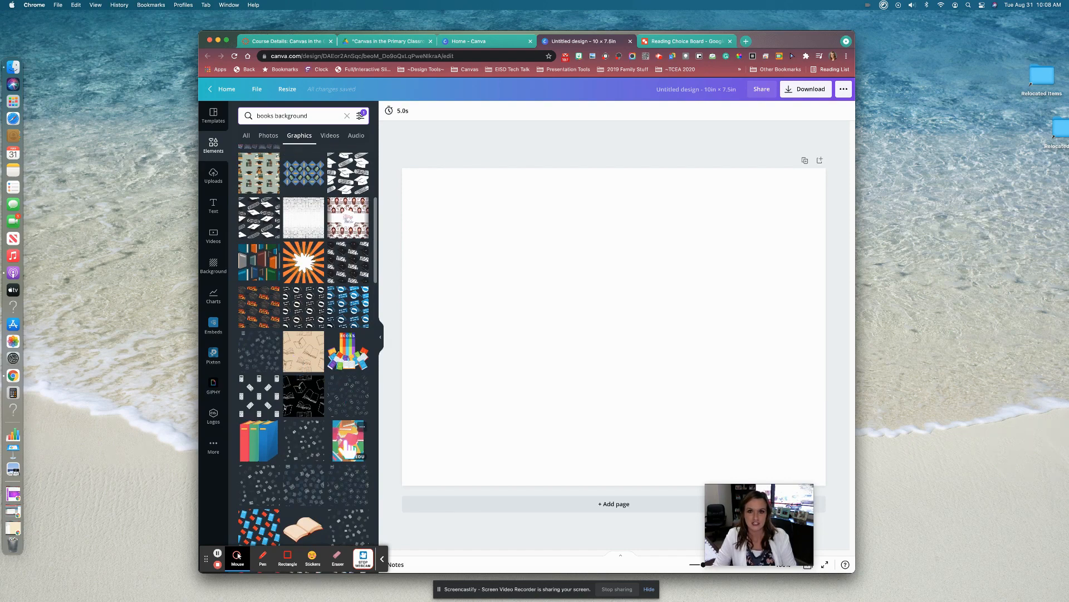
scroll(311, 425, up, 5)
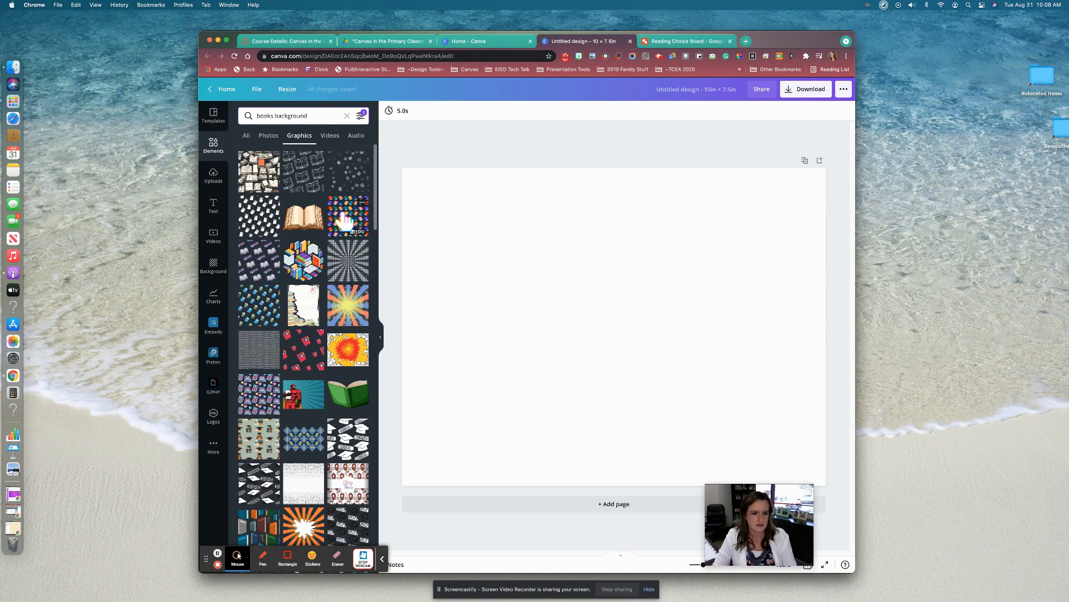
scroll(345, 375, down, 5)
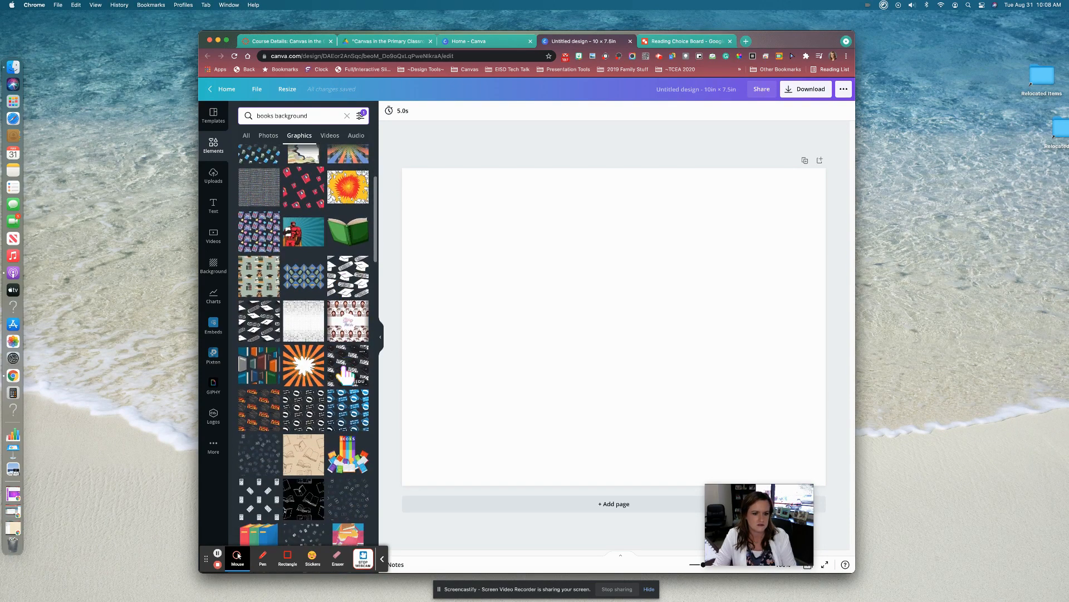
scroll(346, 375, down, 2)
scroll(345, 375, up, 3)
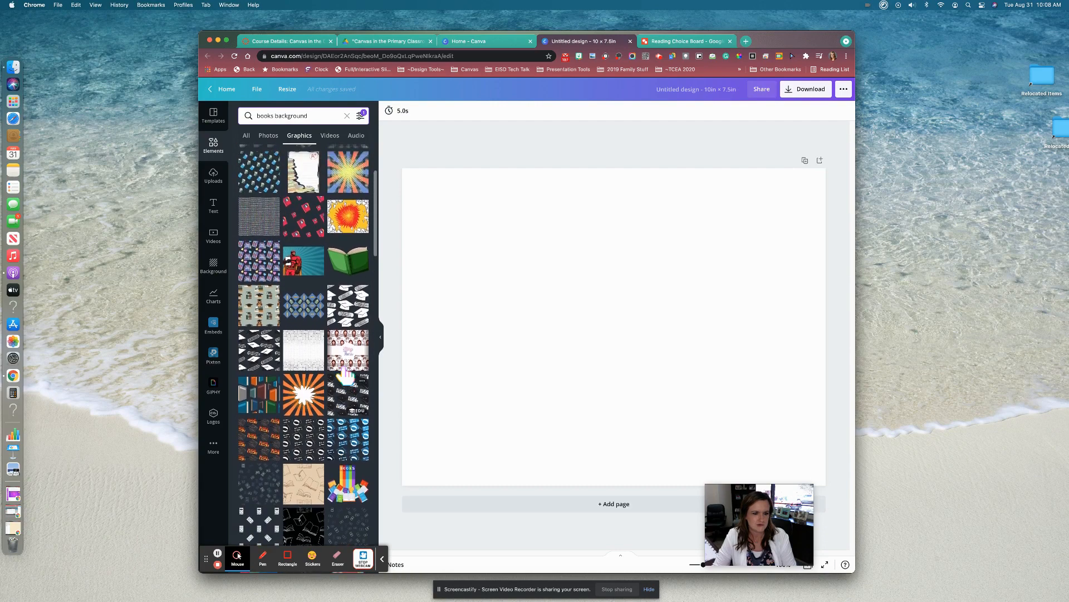
scroll(345, 375, up, 4)
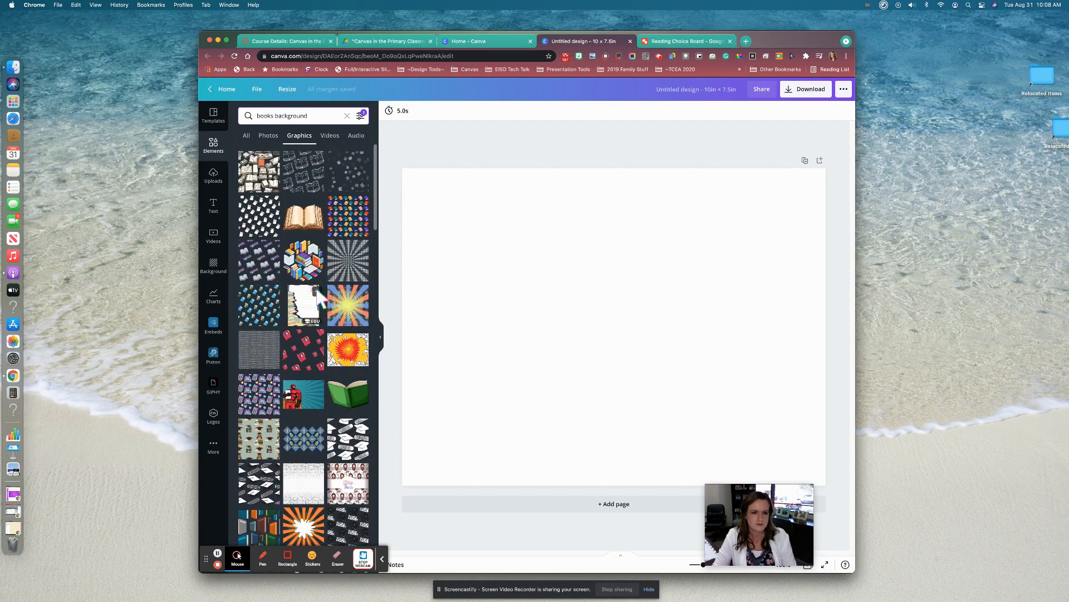
Add the multicoloured tilted-books pattern and replace it with the scattered books pattern from its full Magic Recommendations
click(356, 216)
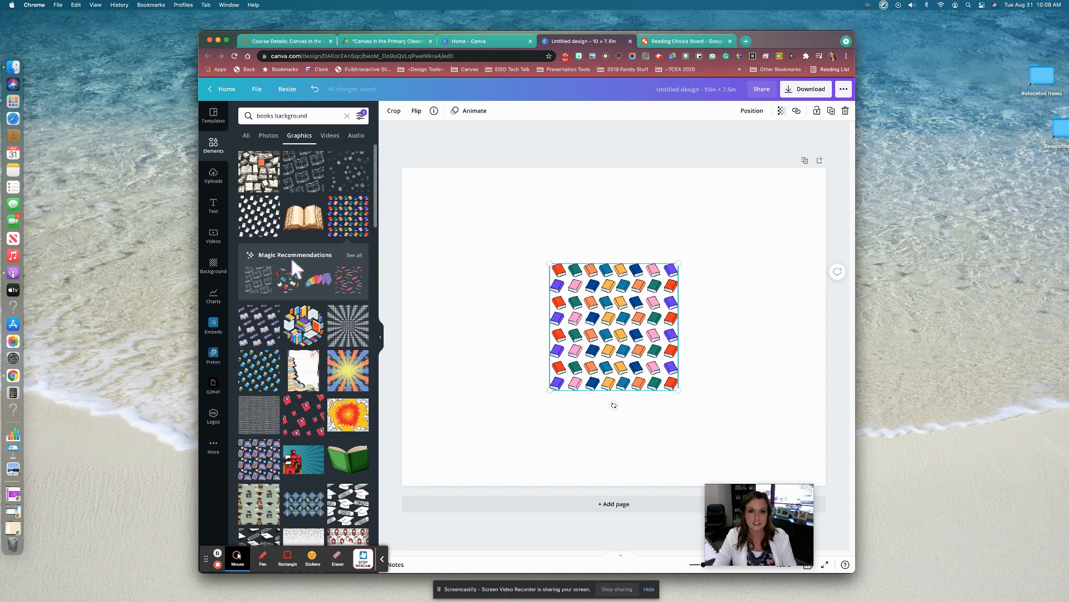
click(355, 254)
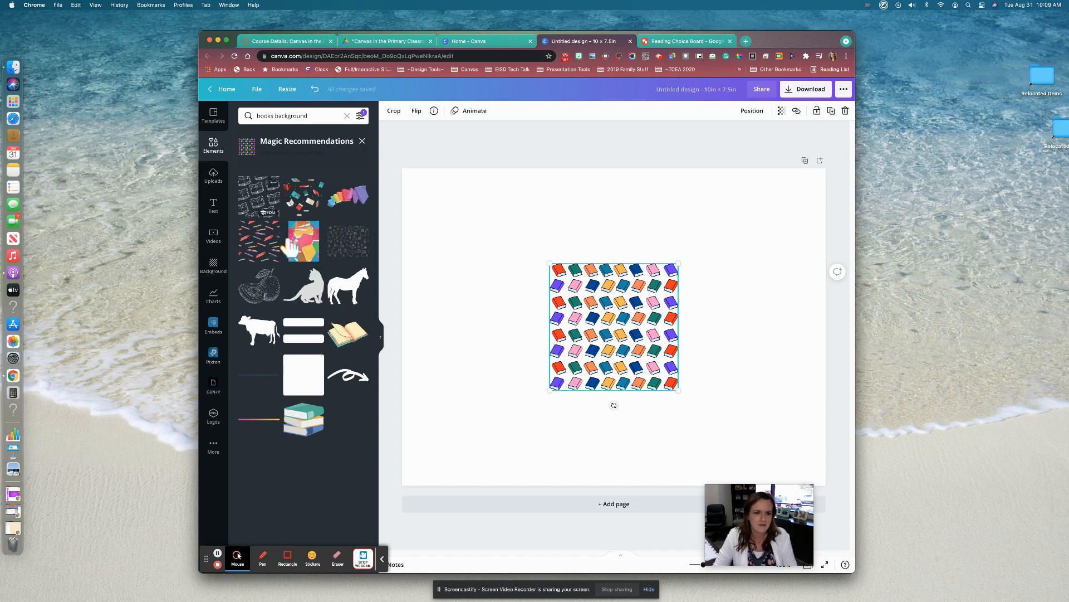
click(259, 242)
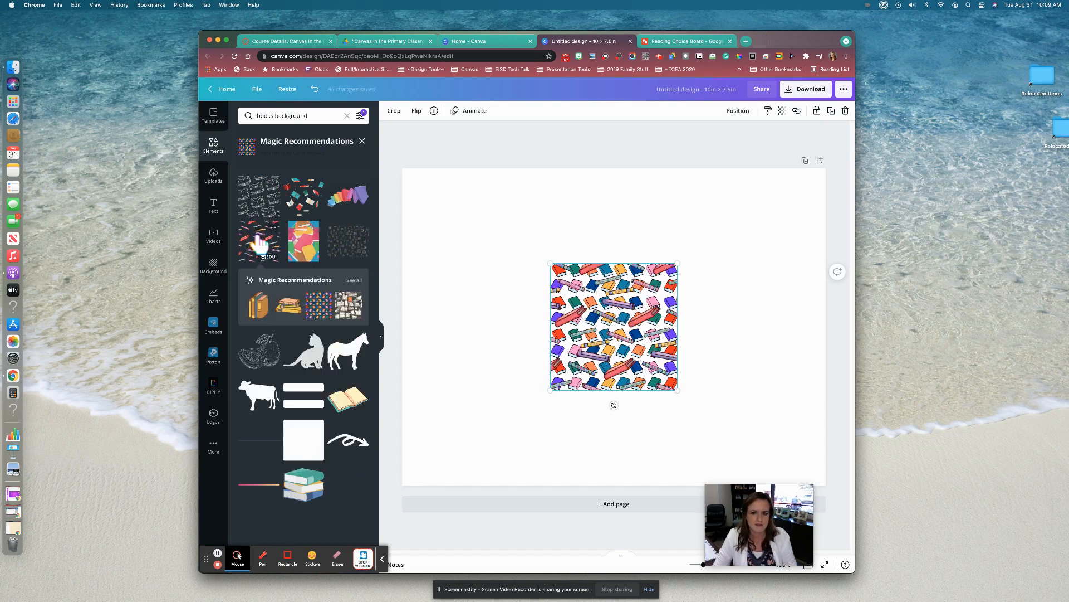
click(666, 337)
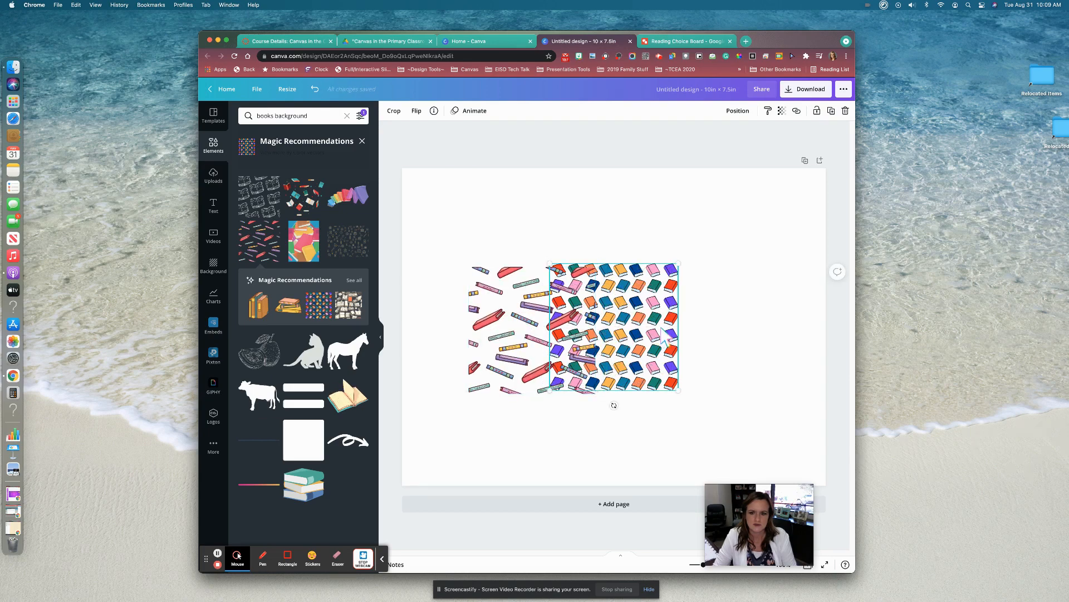
key(Delete)
Move the scattered books pattern to the page's upper-left corner and enlarge it proportionally until it covers the whole page
click(522, 333)
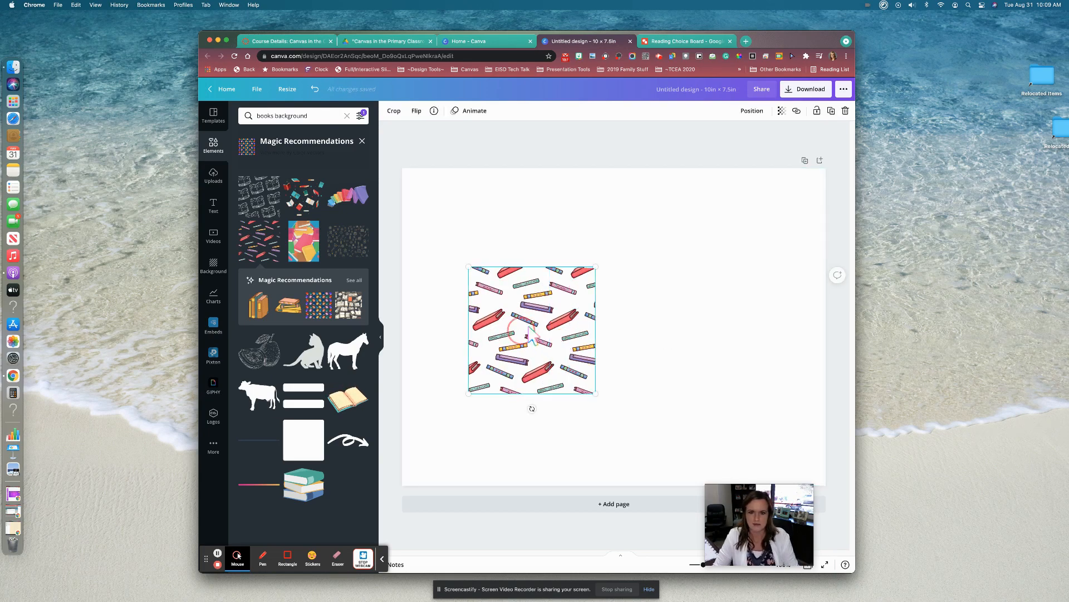
drag(521, 331, 455, 233)
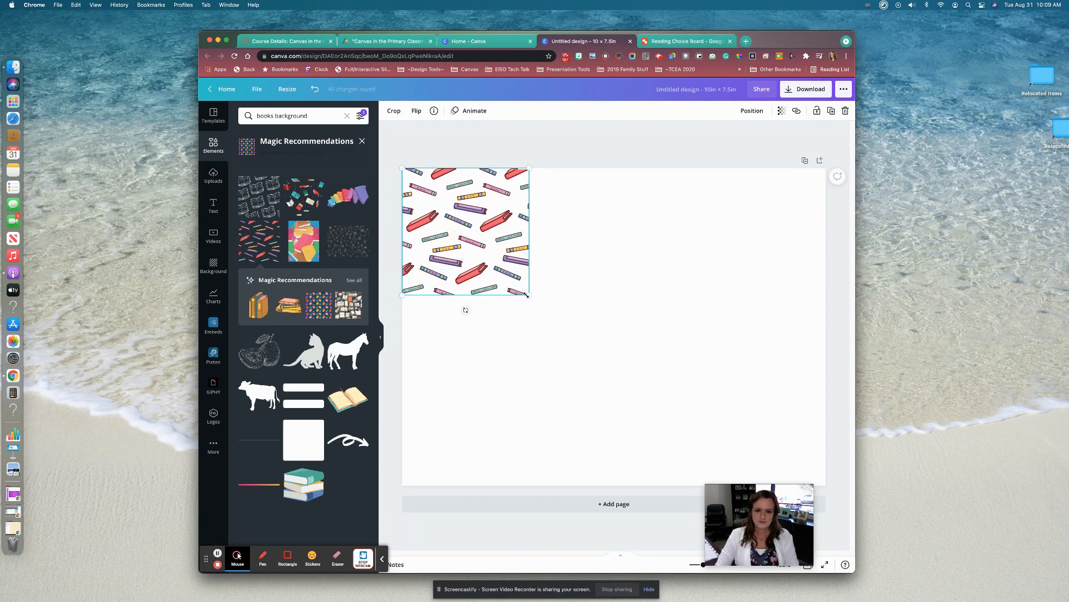
mouse_move(529, 296)
mouse_down()
mouse_move(793, 446)
mouse_move(834, 454)
mouse_up()
drag(778, 508, 936, 519)
click(815, 539)
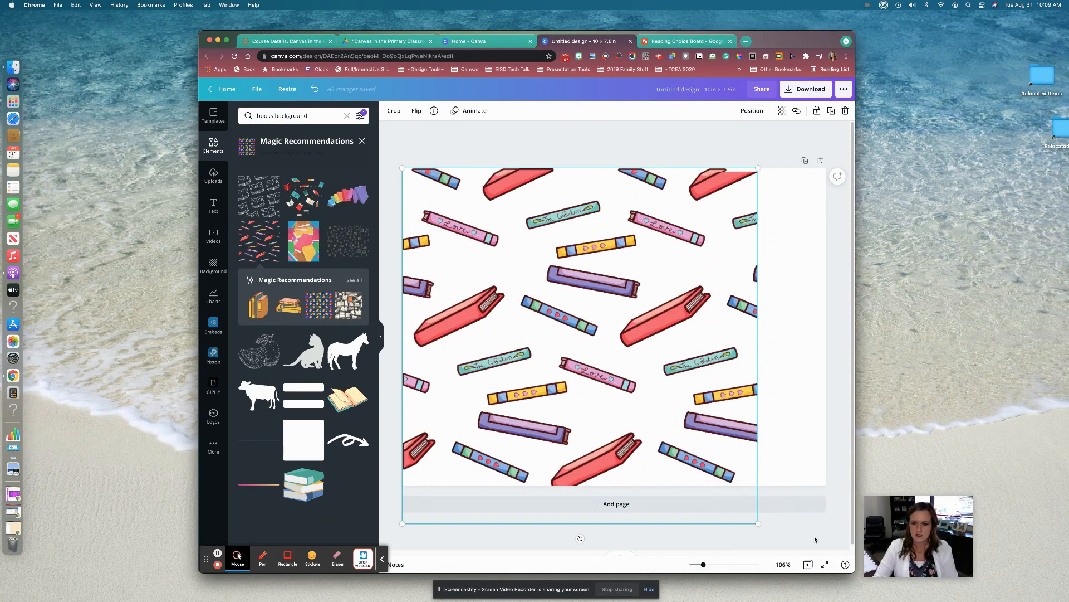
drag(759, 523, 860, 551)
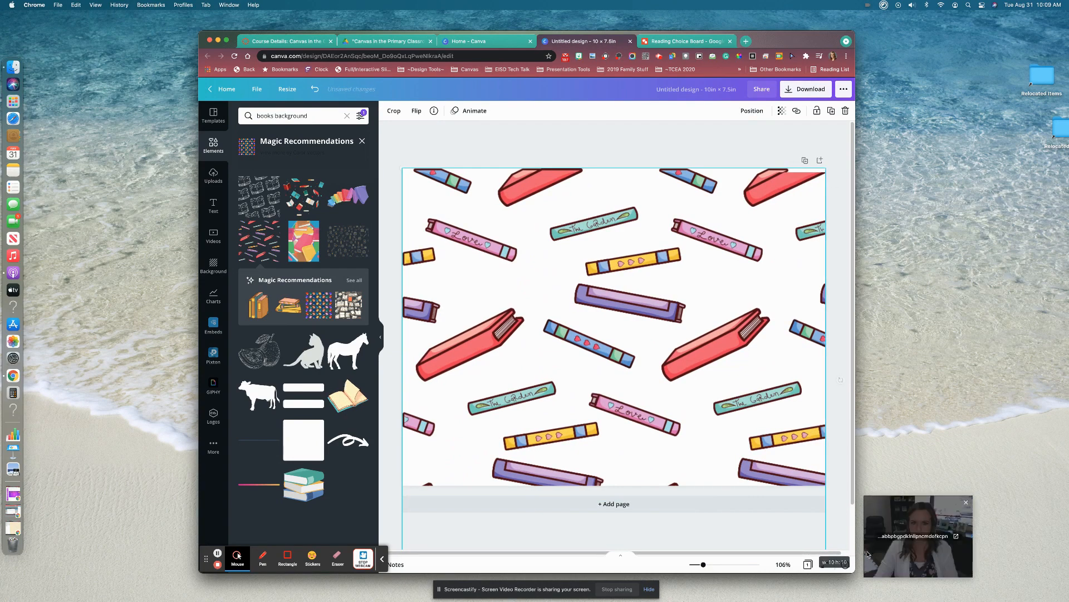
Rename the design as "Choice Board Backgrounds"
click(557, 139)
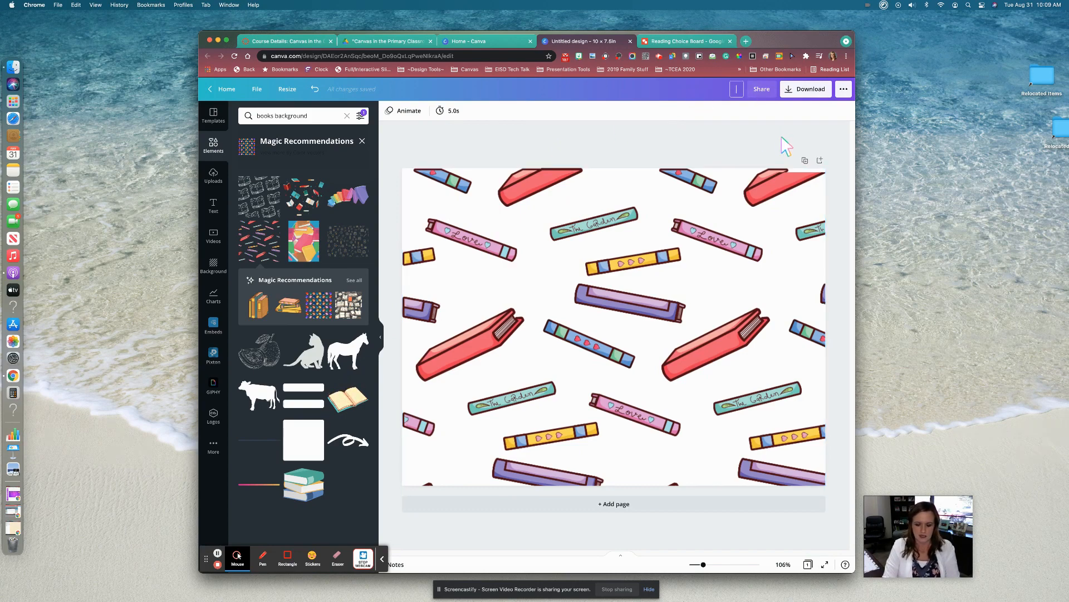
text(Choice Board B)
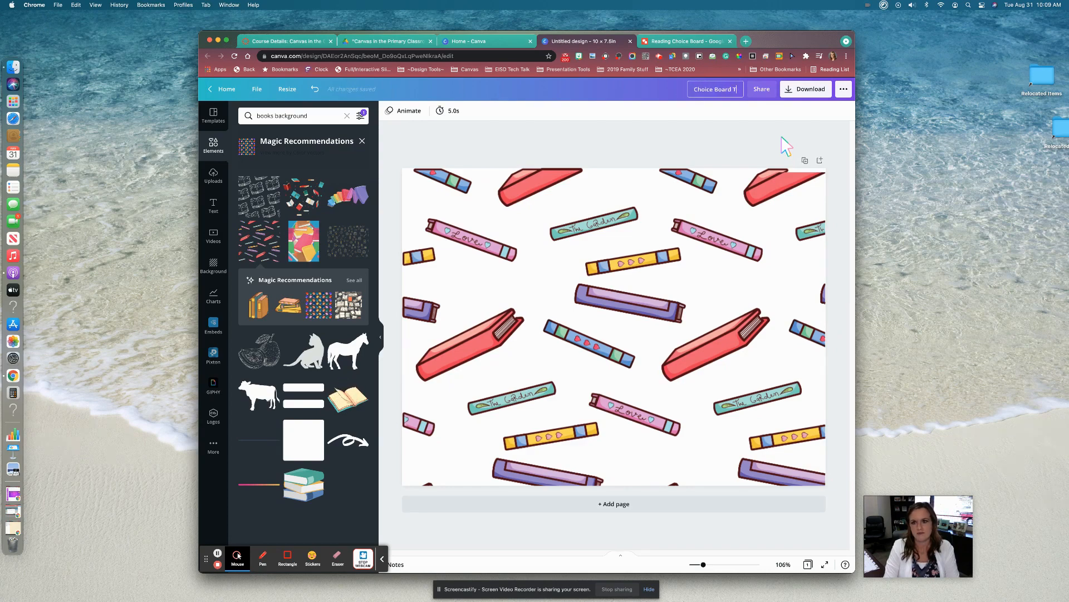
text(ackgrounds)
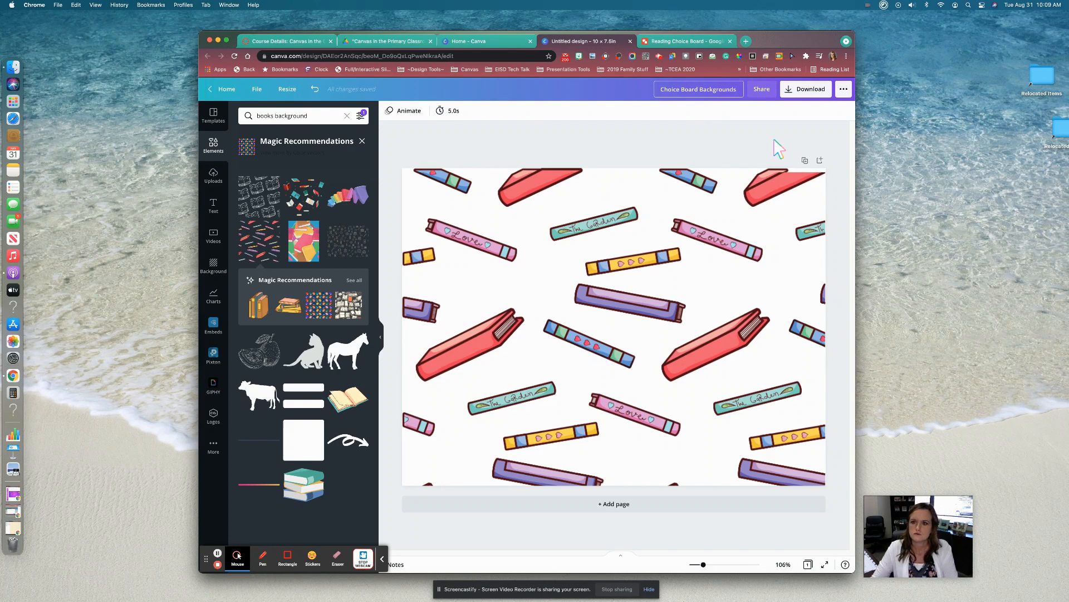
key(Return)
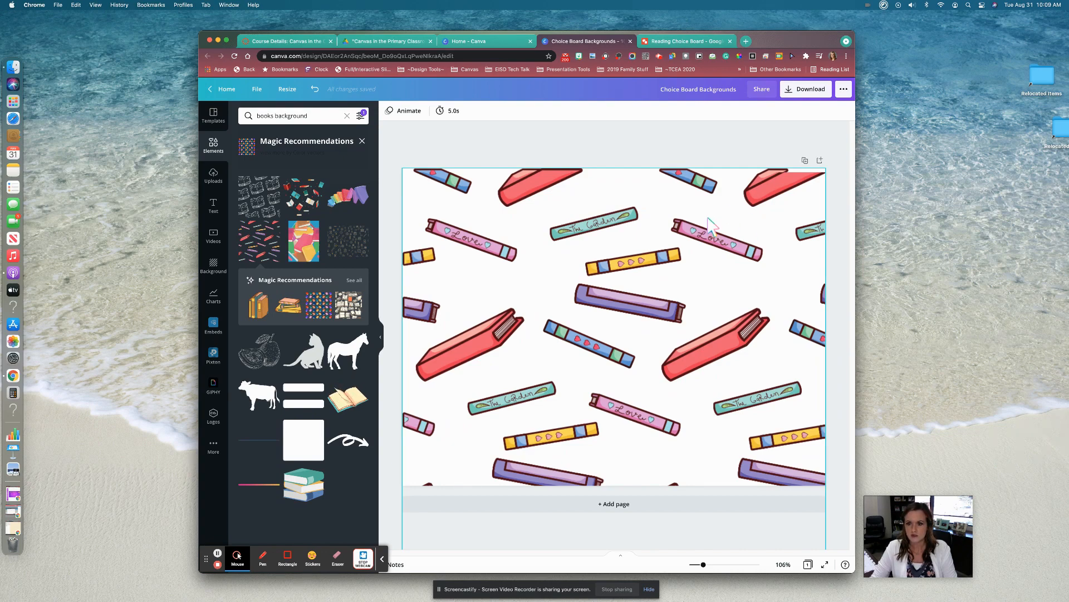
Download the design as a PNG at size 1 and return to editing it
click(799, 98)
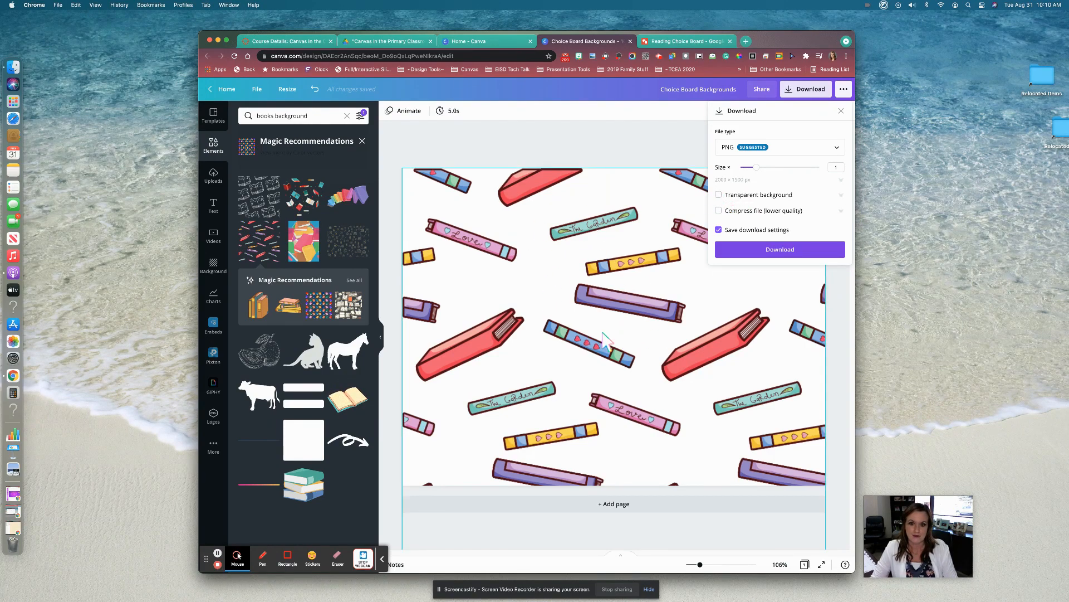
click(788, 252)
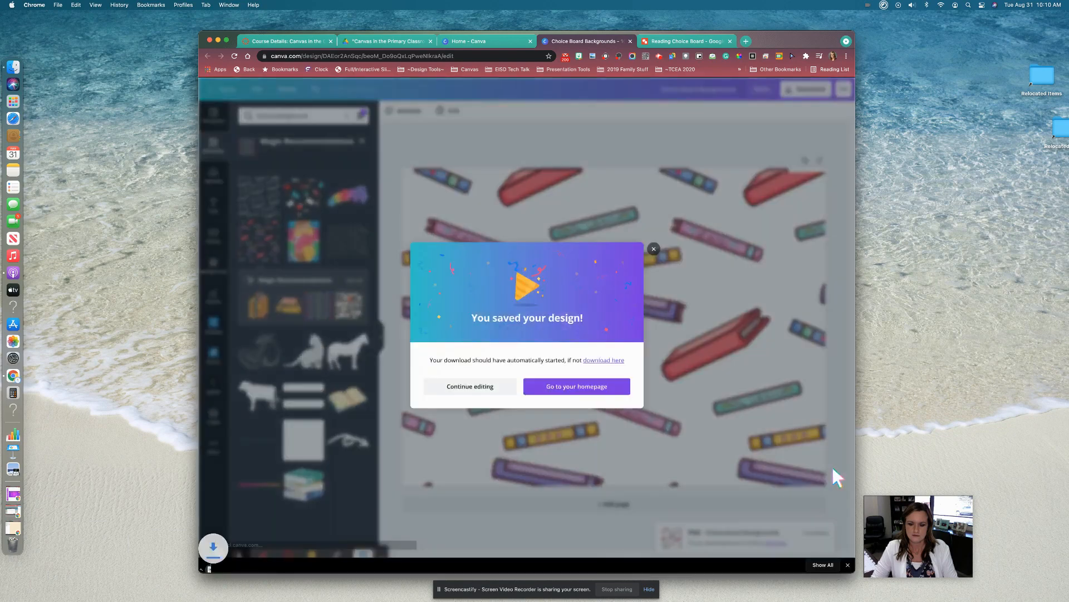
click(467, 384)
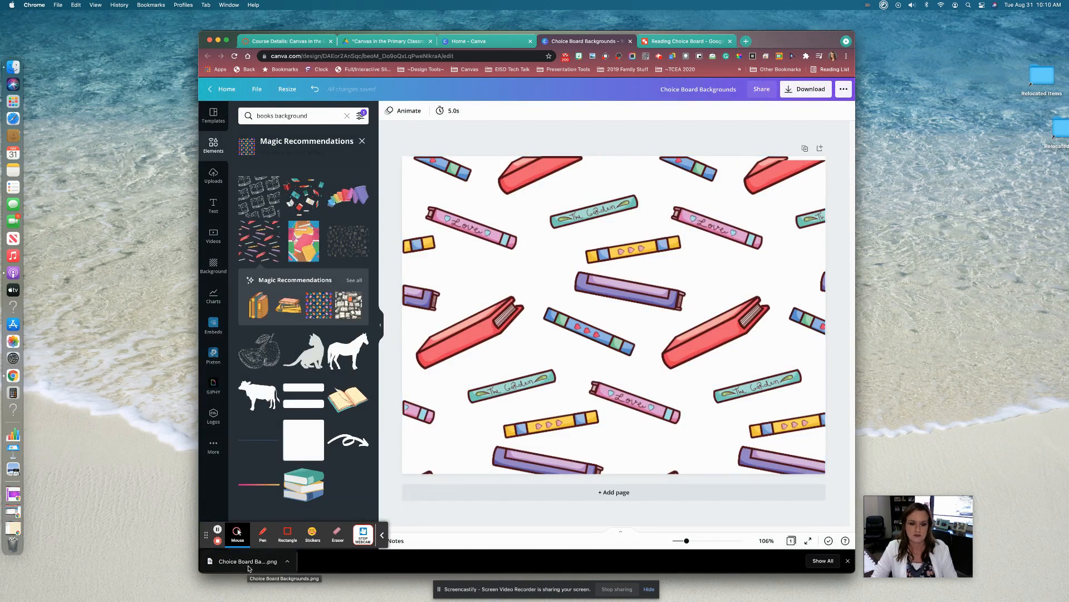
Switch to the Reading Choice Board Google drawing and insert Choice Board Backgrounds.png from the computer's Downloads folder
click(666, 42)
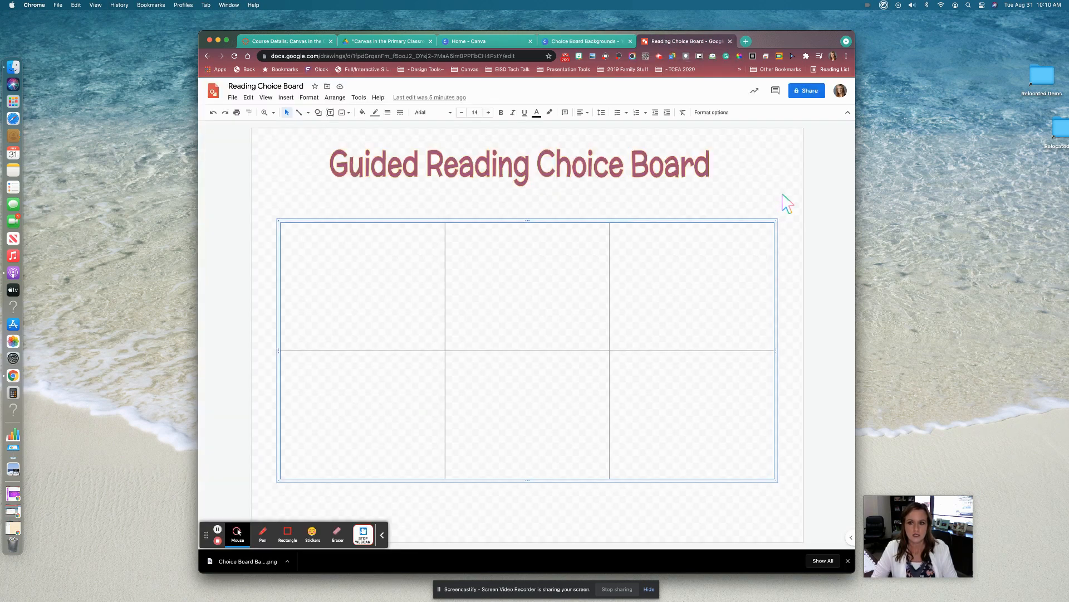
click(286, 98)
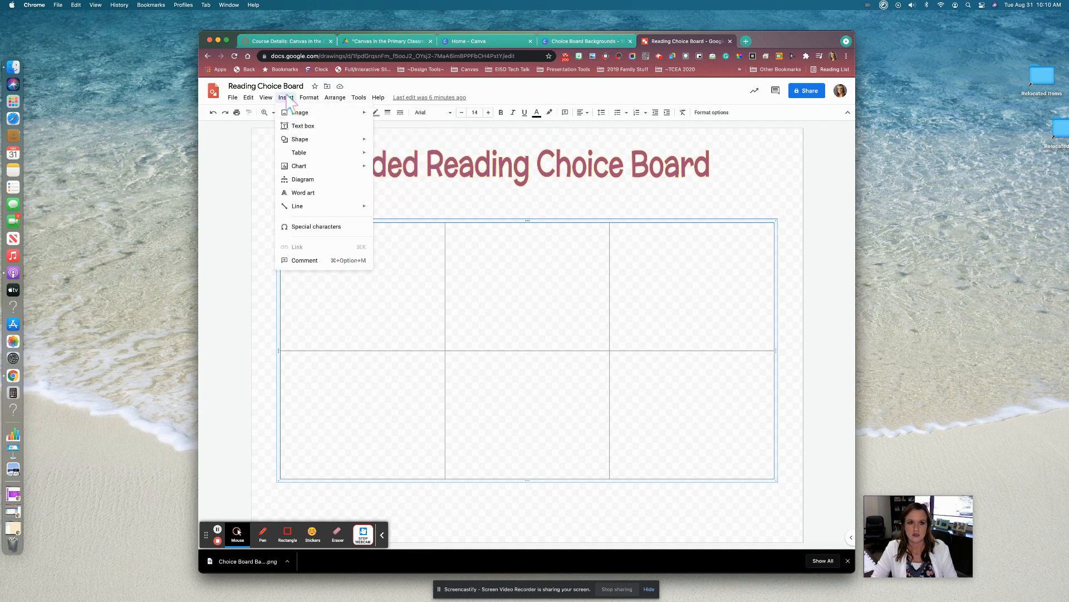
click(286, 98)
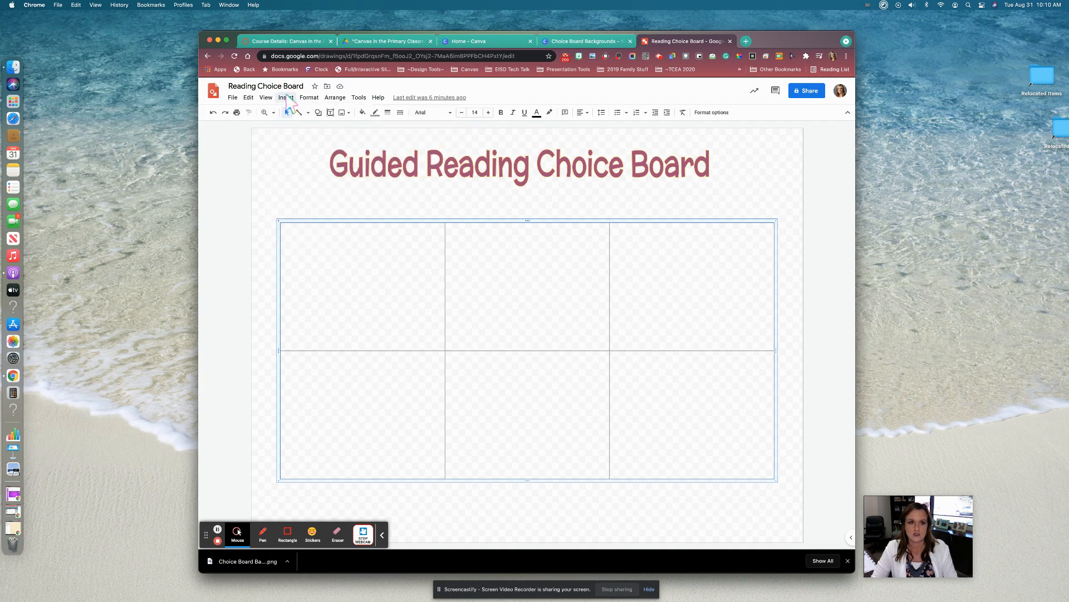
click(349, 113)
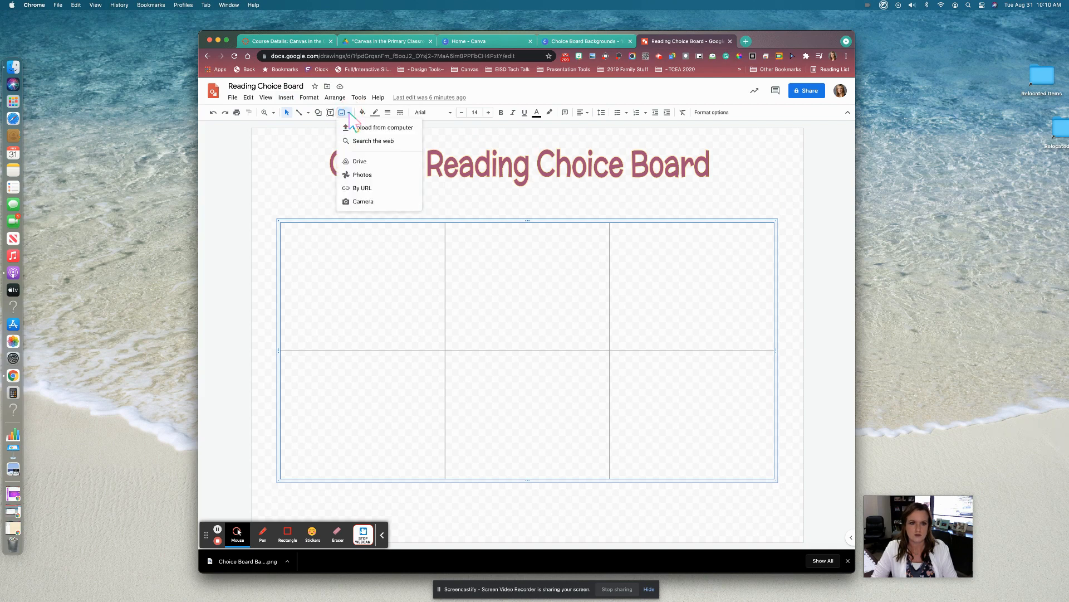
click(381, 129)
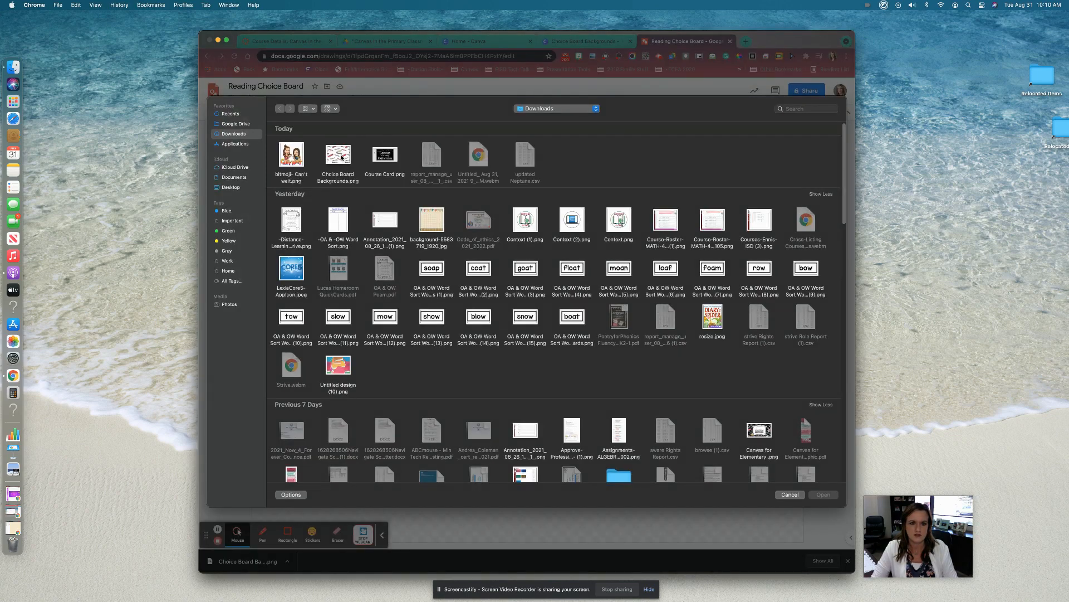
double_click(338, 155)
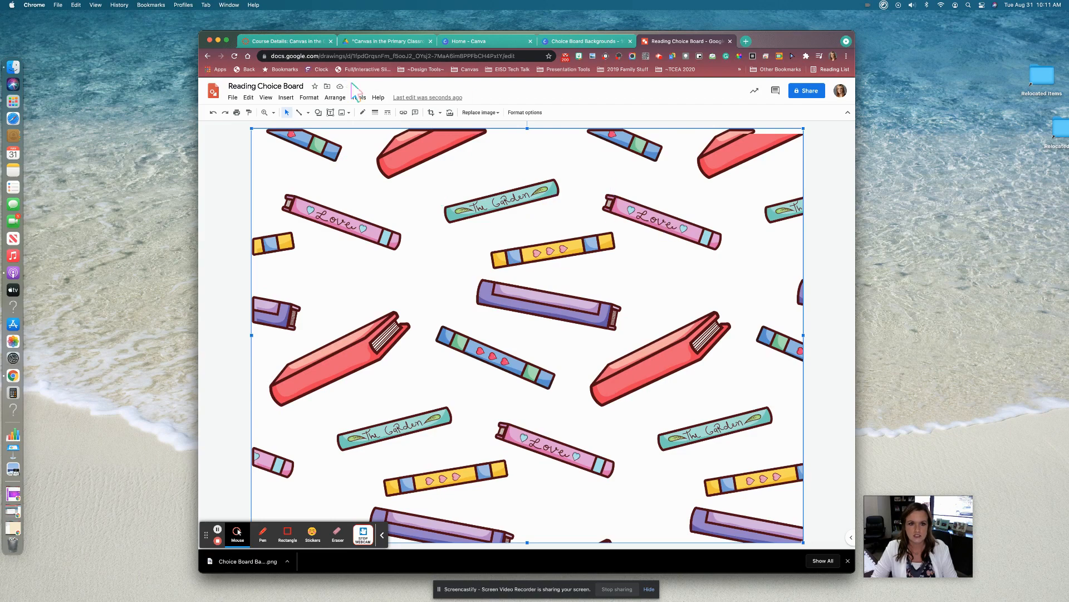
Send the inserted book-pattern image to the back, behind the title and the table
click(336, 98)
mouse_move(347, 117)
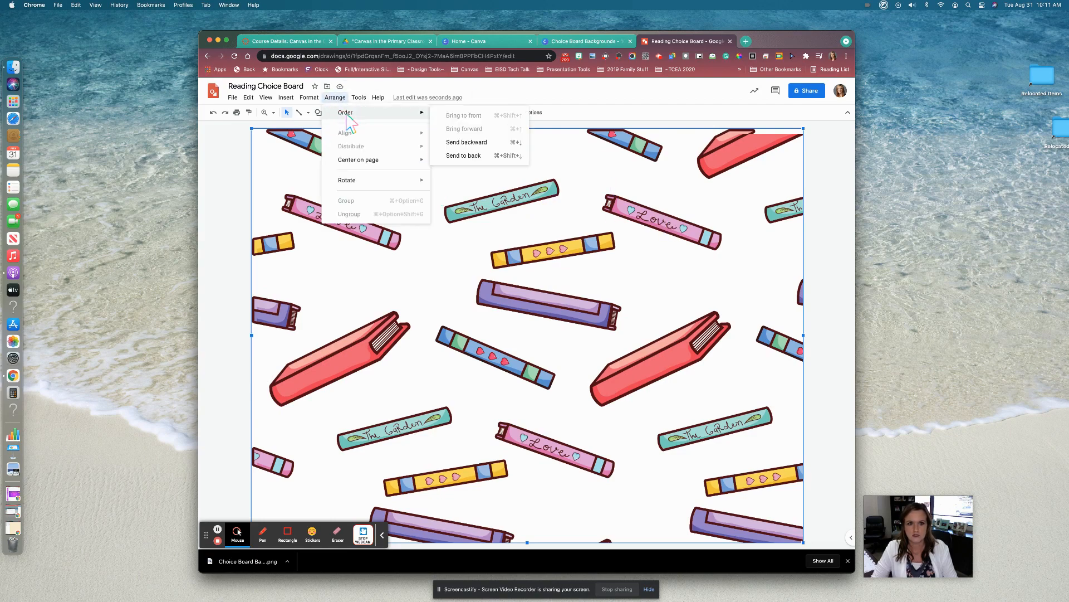
click(468, 157)
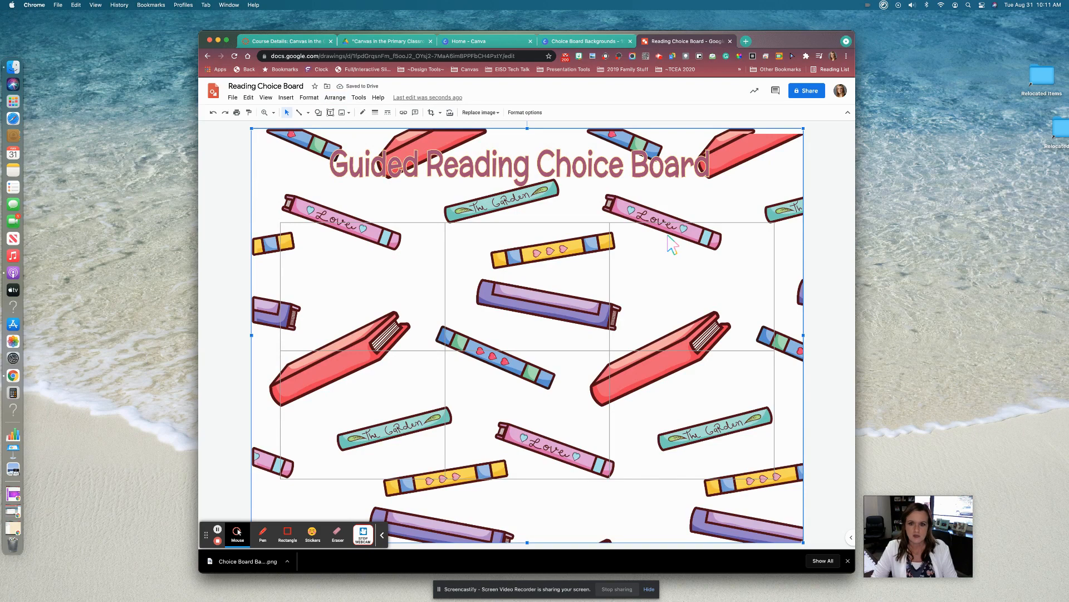
Fill all six cells of the table with solid white
click(323, 225)
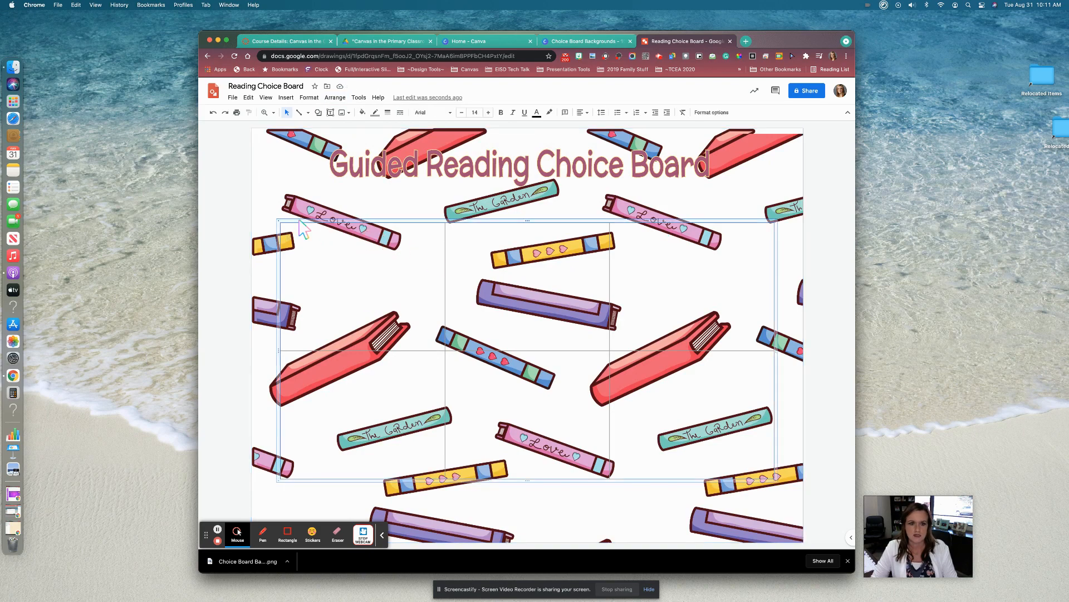
click(362, 112)
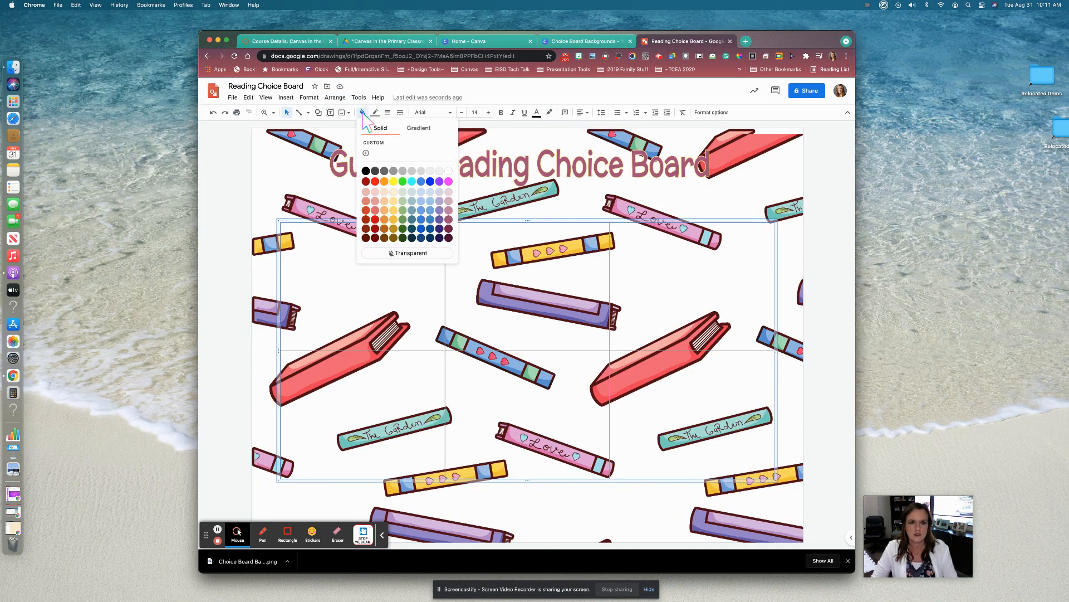
click(449, 175)
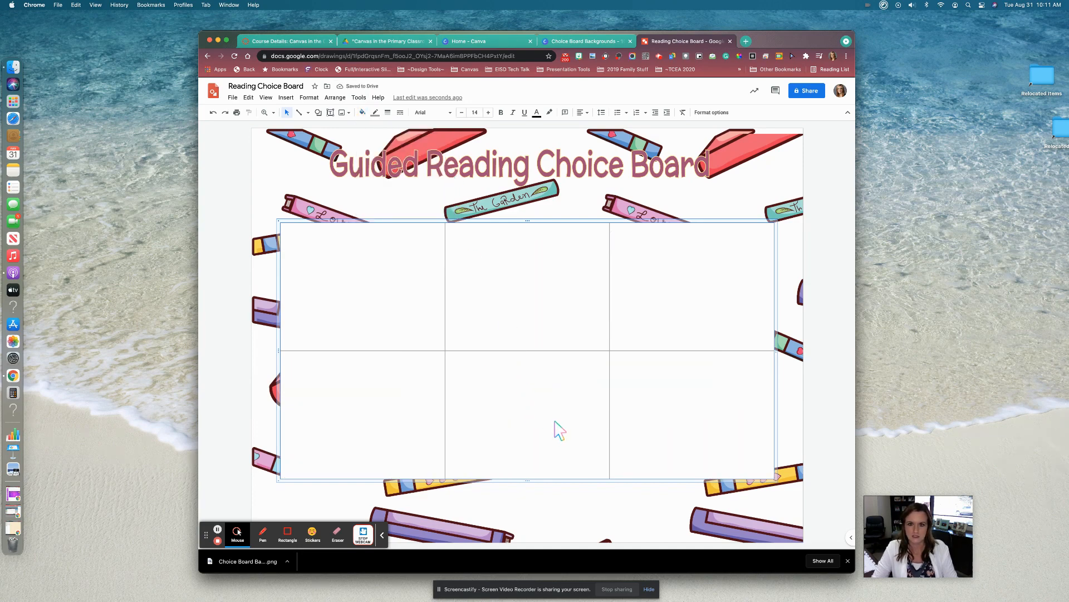
Draw a rectangle slightly larger than the Guided Reading Choice Board title over it and fill it with white
click(443, 170)
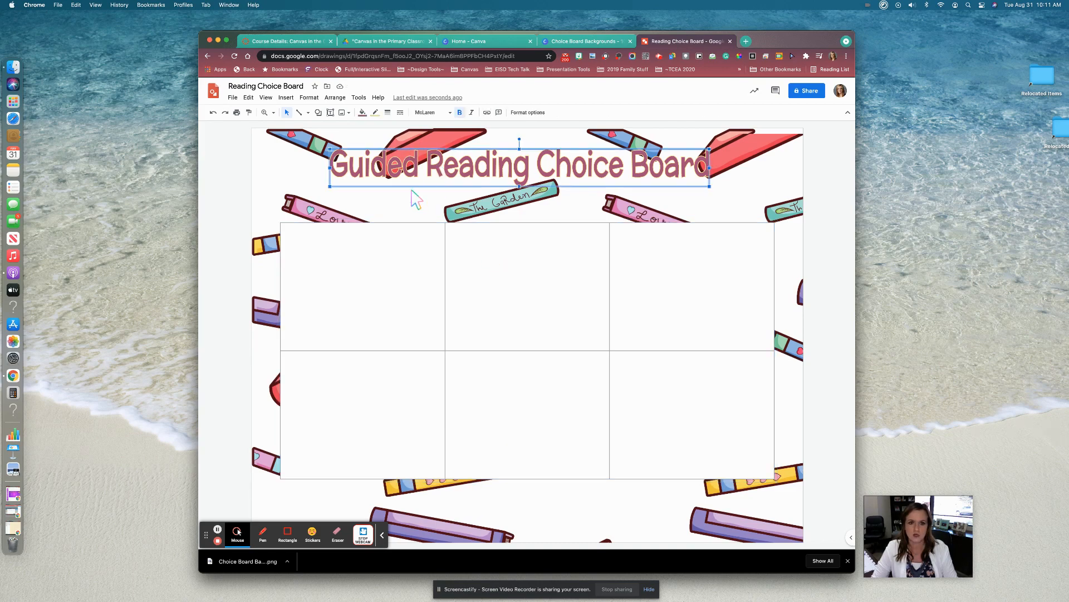
click(405, 209)
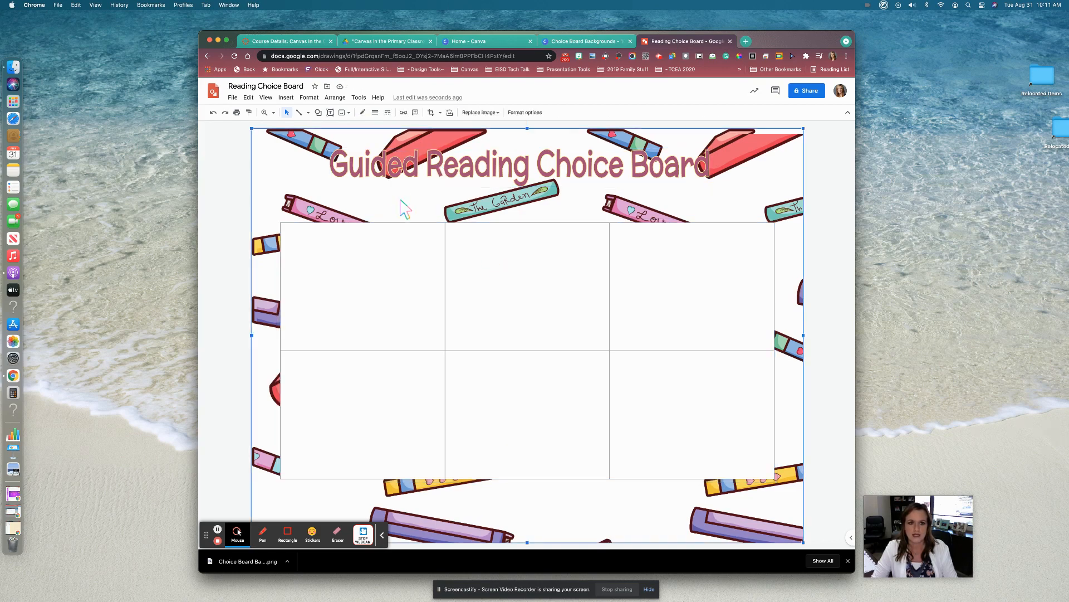
click(319, 113)
mouse_move(339, 128)
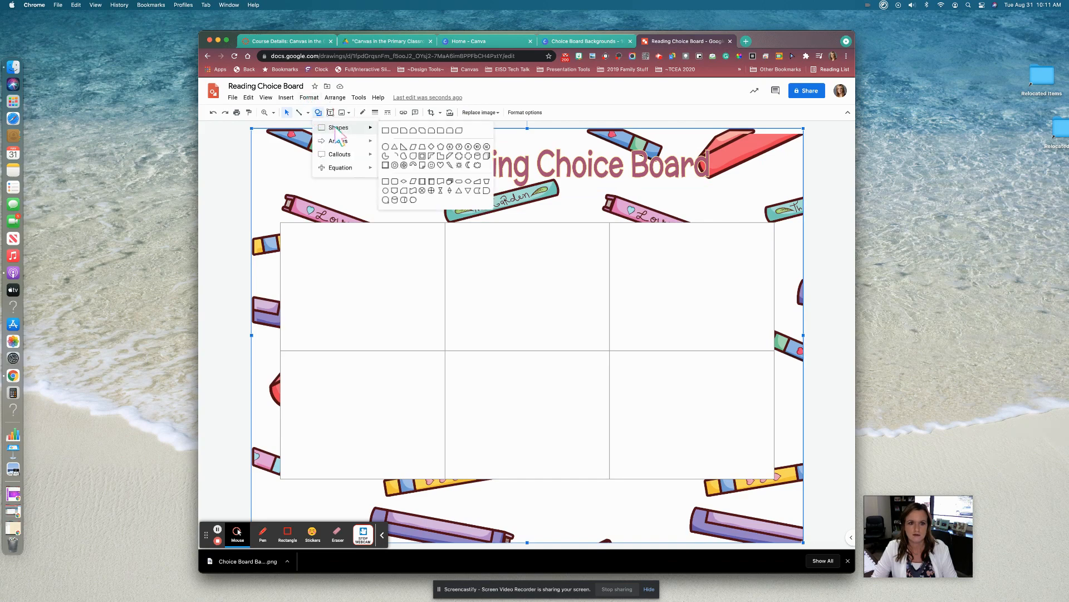
click(387, 133)
mouse_move(322, 143)
mouse_down()
mouse_move(390, 172)
mouse_move(721, 191)
mouse_up()
click(362, 112)
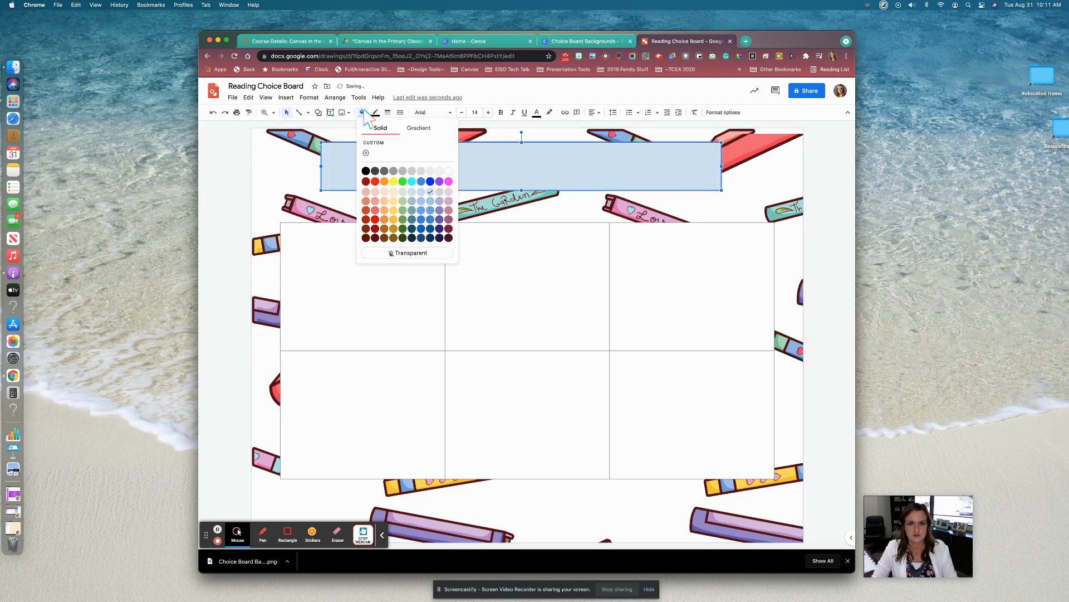
click(449, 171)
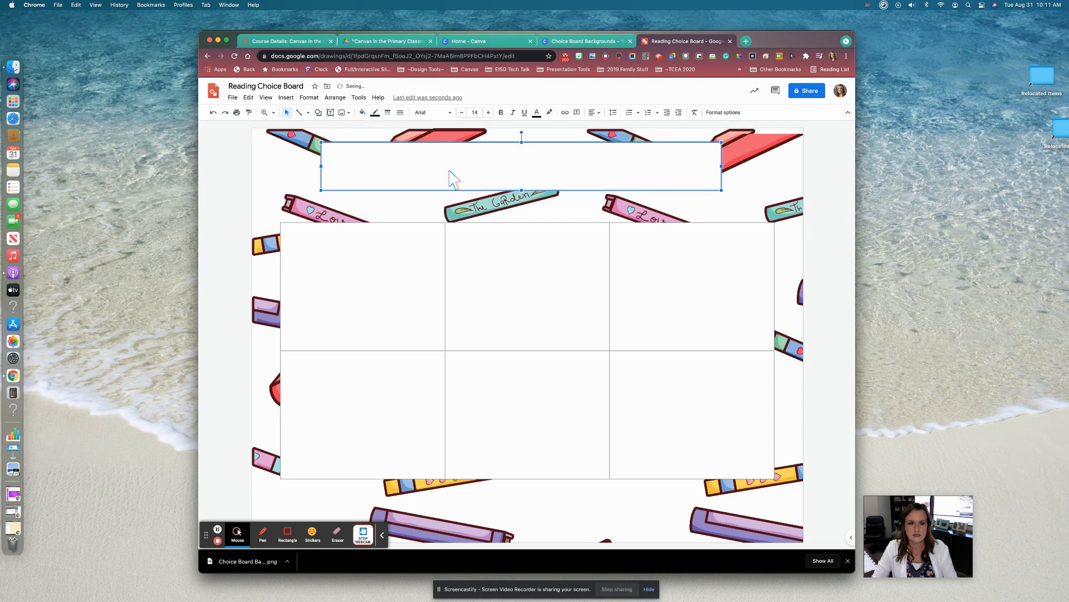
Give the white rectangle a black 2px border and send it backward behind the title
click(375, 112)
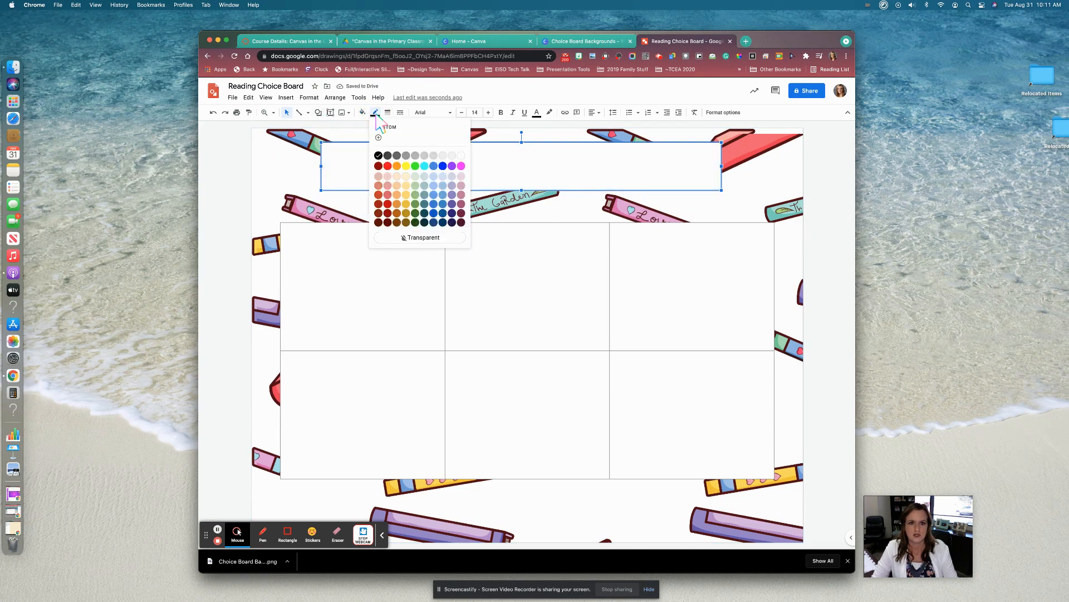
click(378, 156)
click(388, 112)
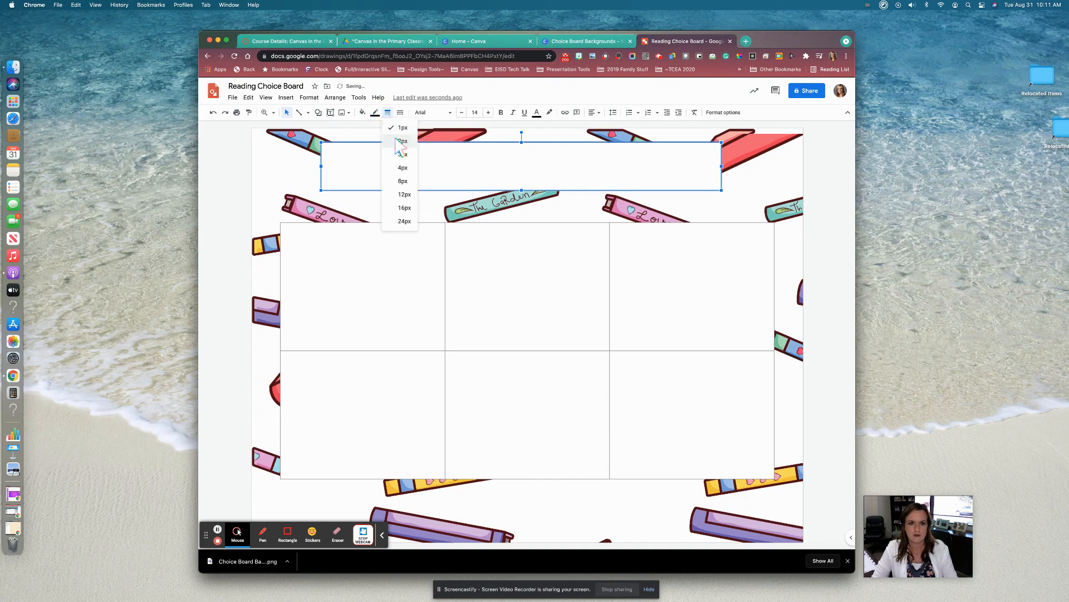
click(396, 142)
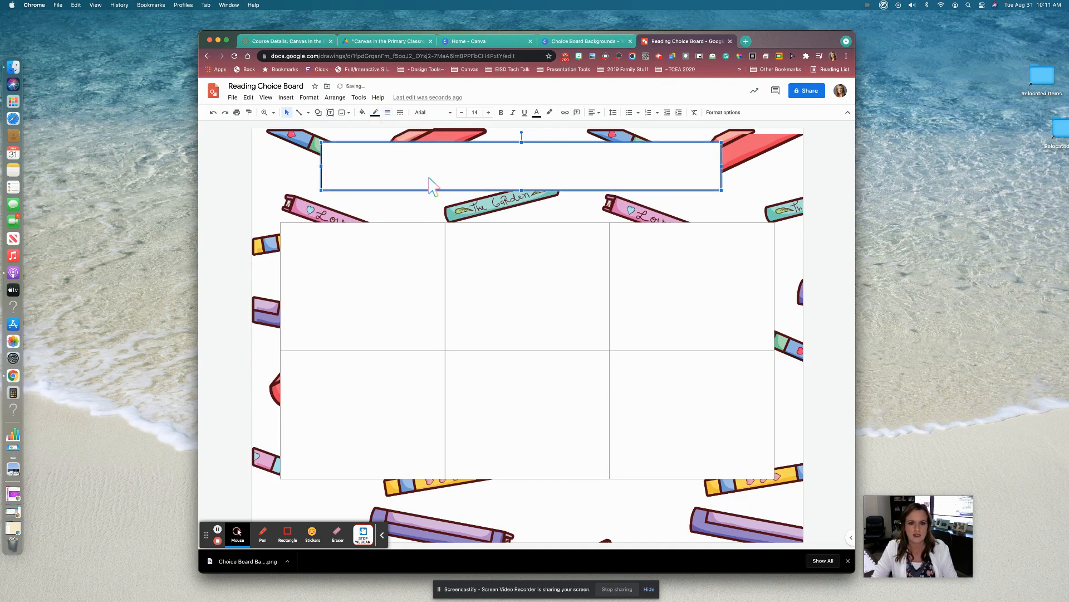
click(334, 98)
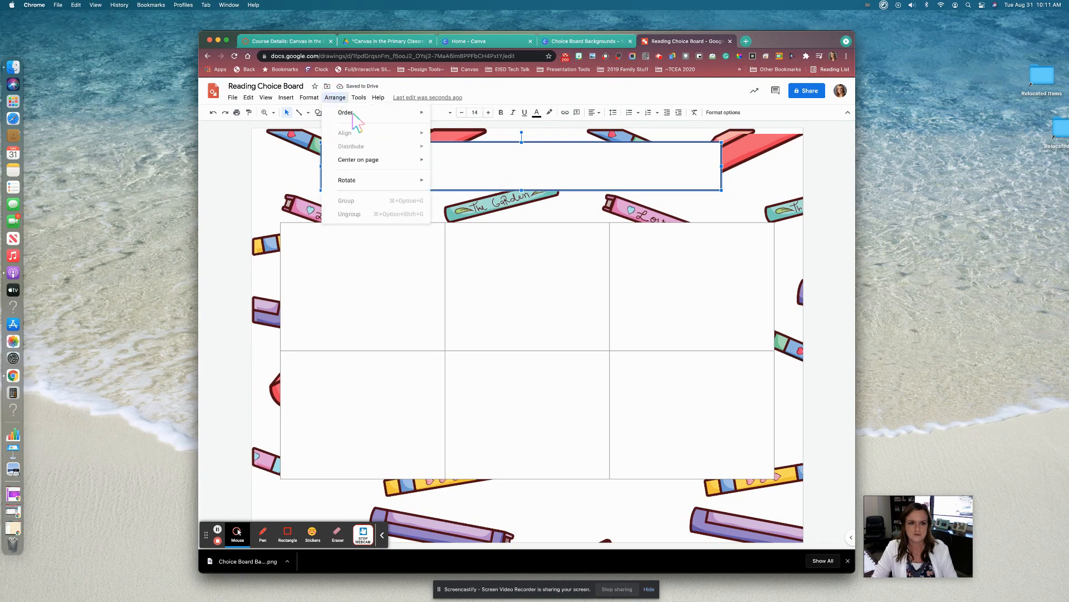
mouse_move(359, 114)
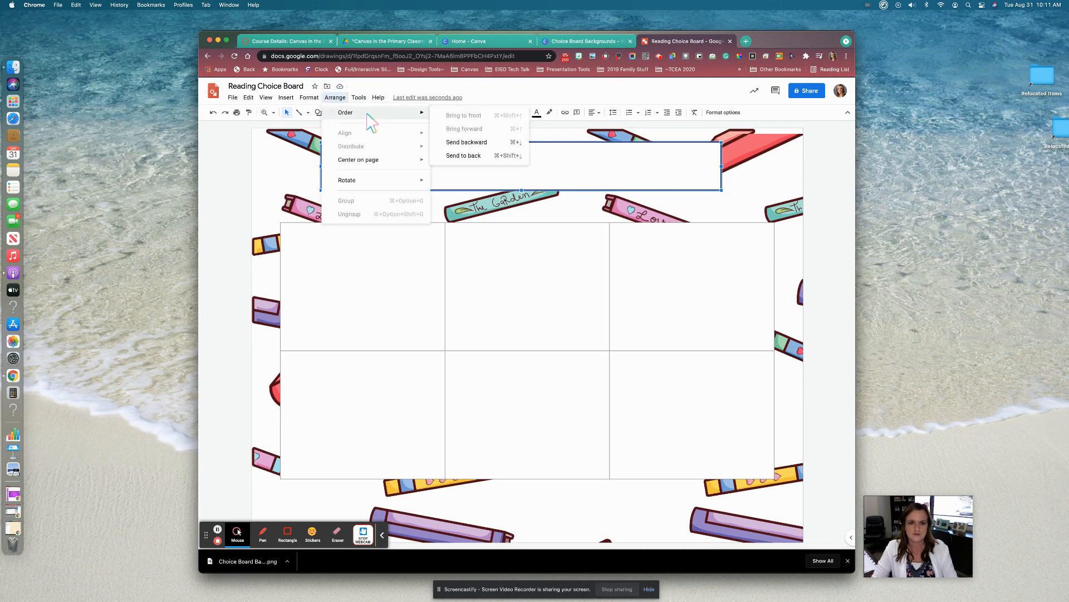
click(467, 143)
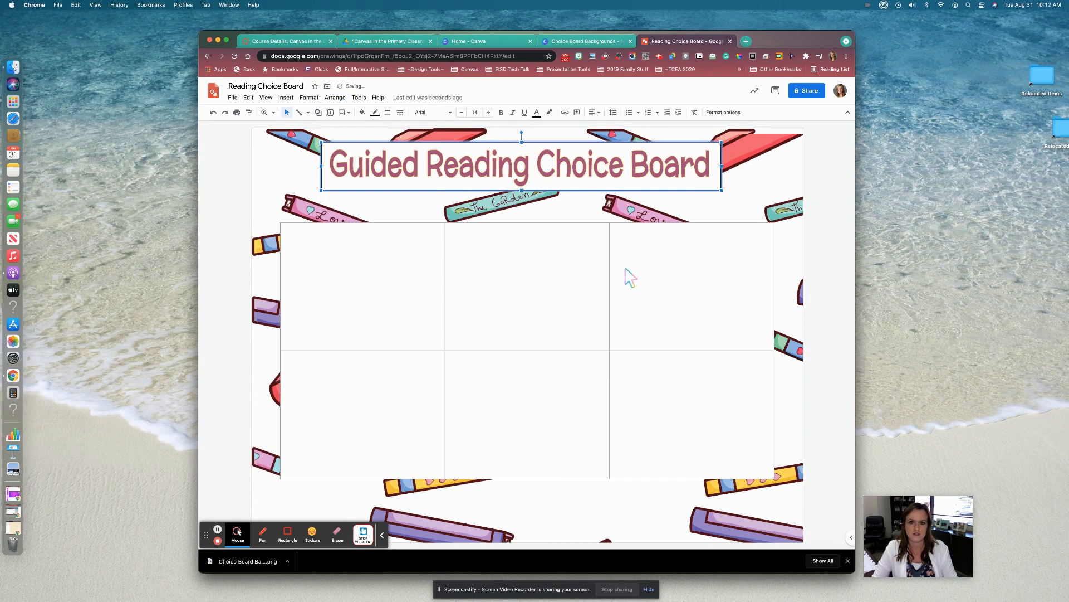
Set the borders of the whole six-cell table to black with a 2px weight and deselect the table
click(308, 223)
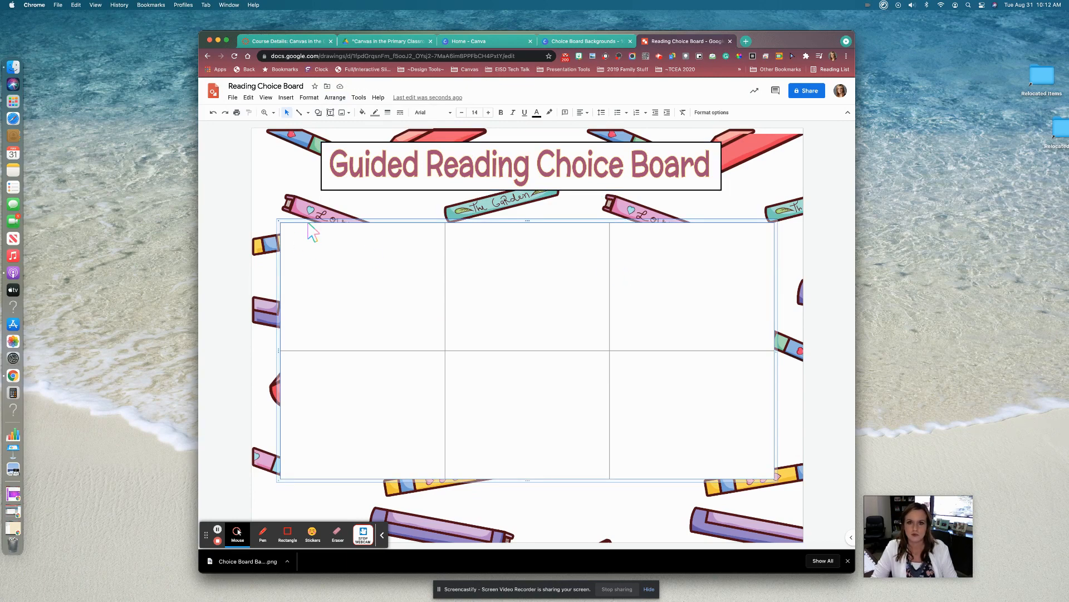
click(376, 113)
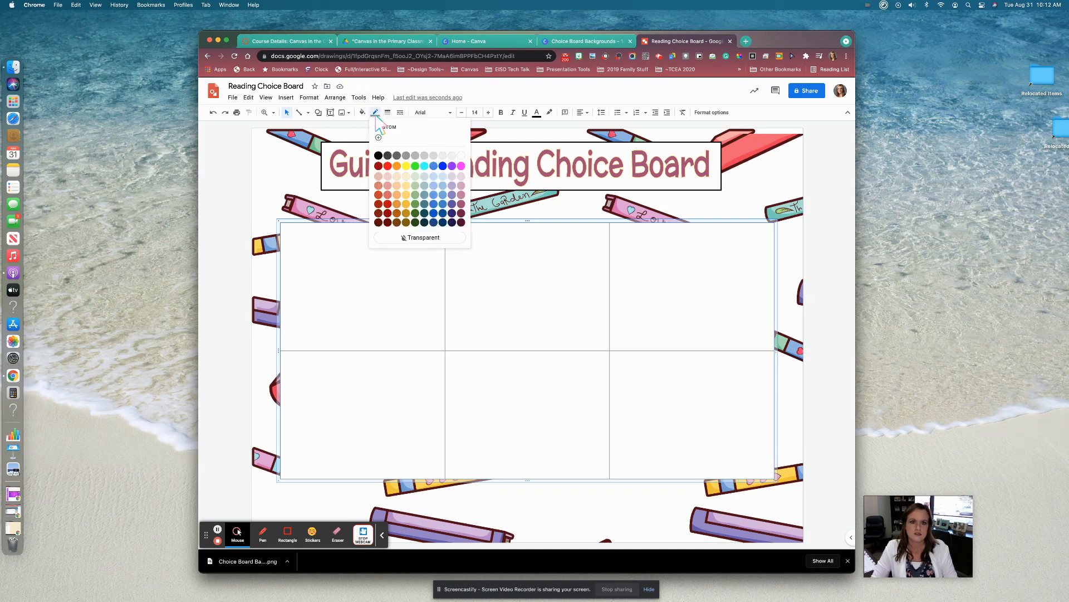
click(378, 156)
click(388, 112)
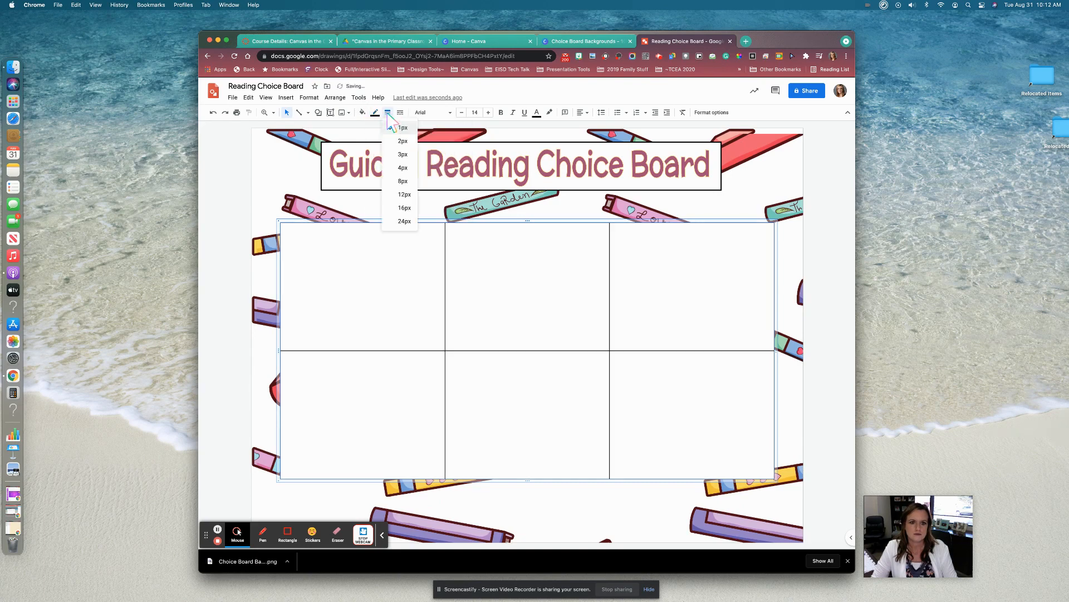
click(393, 143)
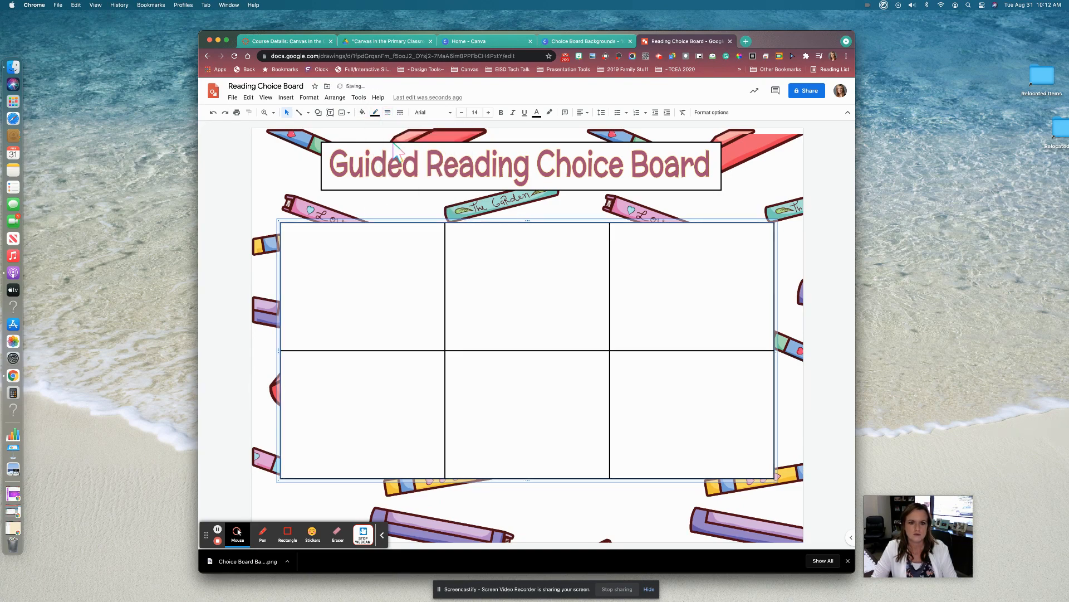
click(838, 173)
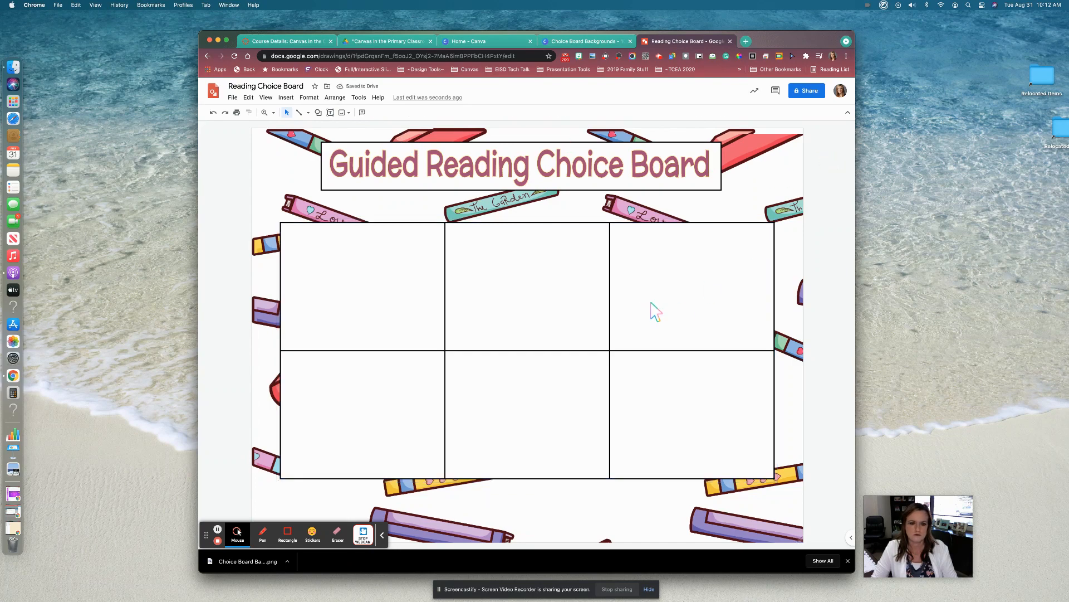